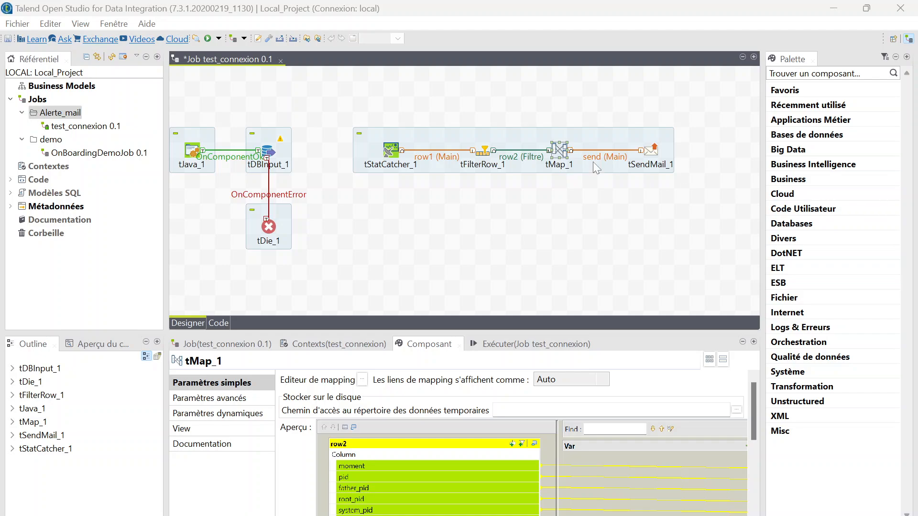
Create a job named 'sendmail' from the Alerte_mail folder's menu.
right_click(56, 112)
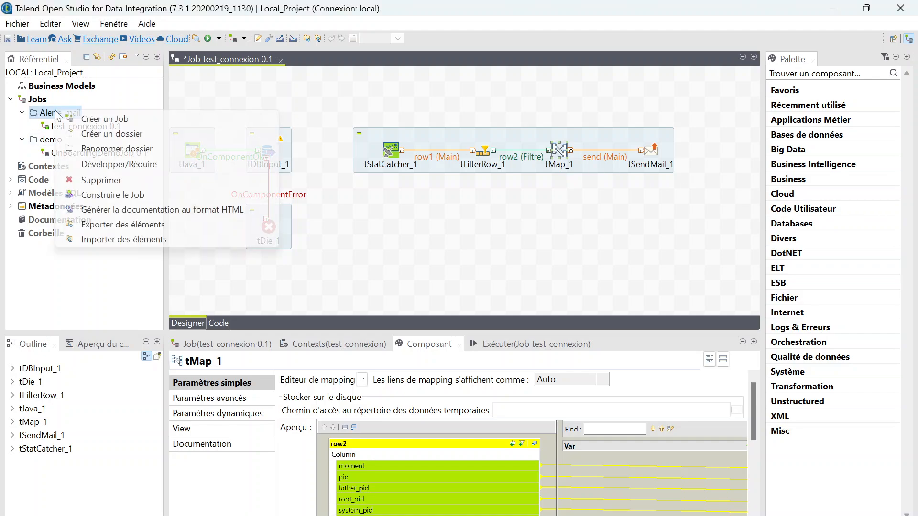
left_click(113, 120)
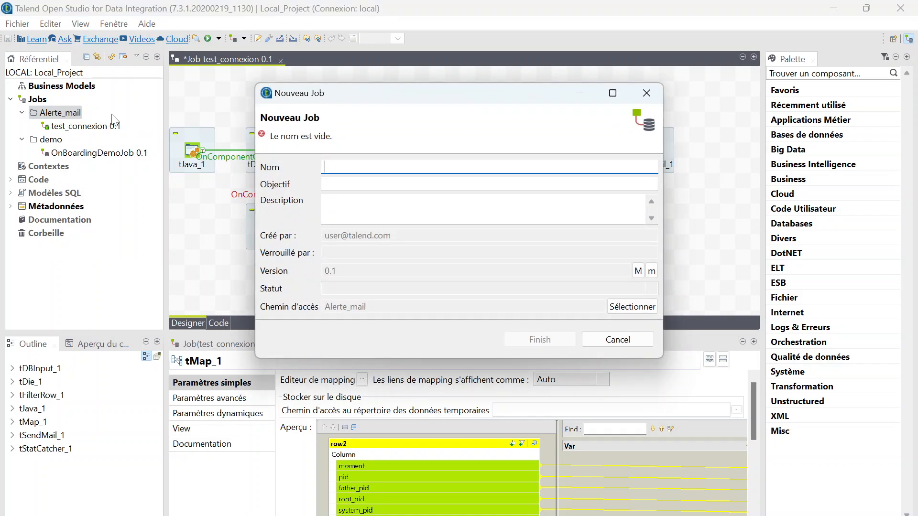
type("sen")
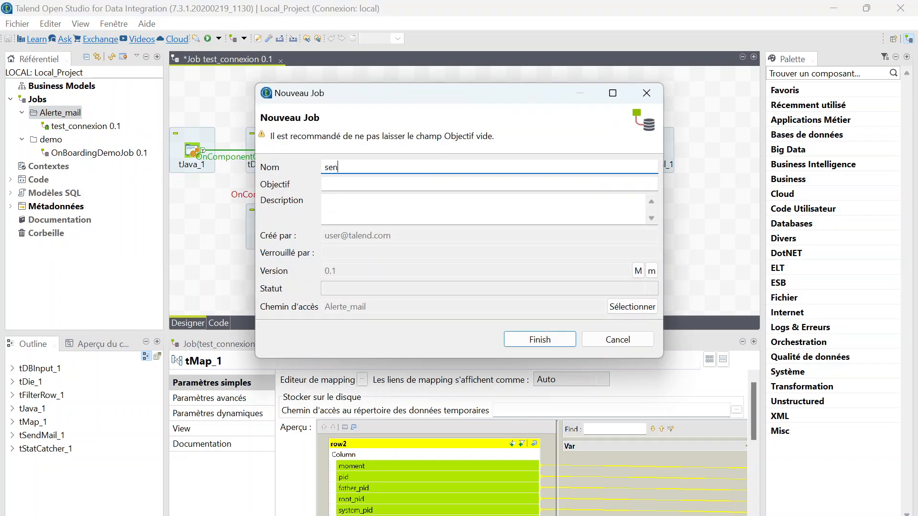
type("dmail")
left_click(550, 336)
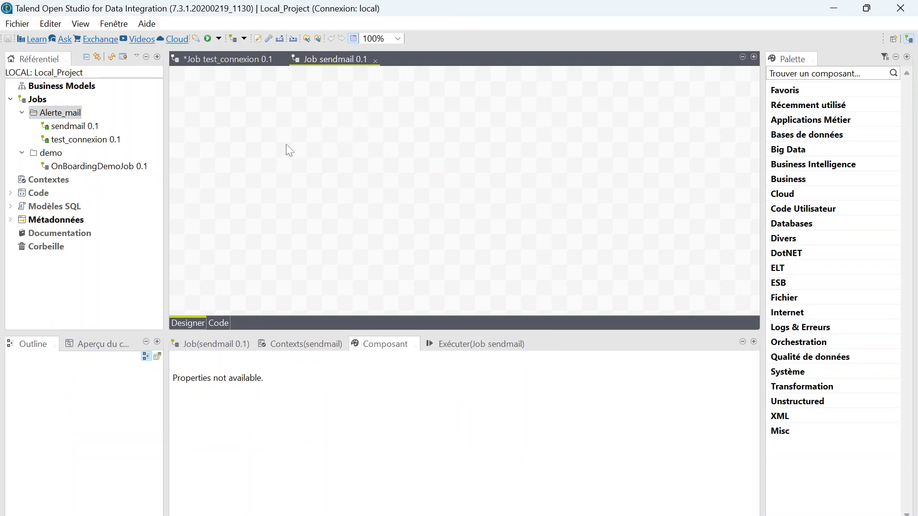
Add a tJava component and a tMSSqlConnection component (tDBConnection_1) to the sendmail canvas.
type("t")
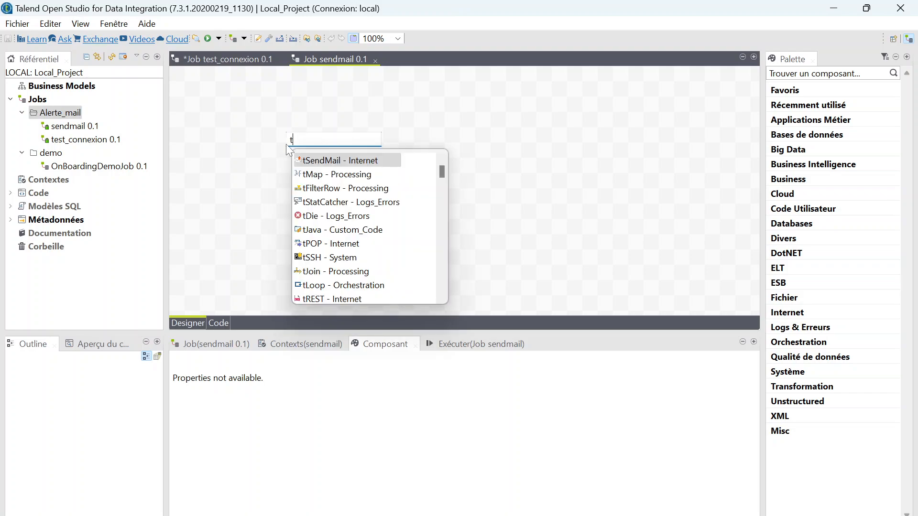
type("j")
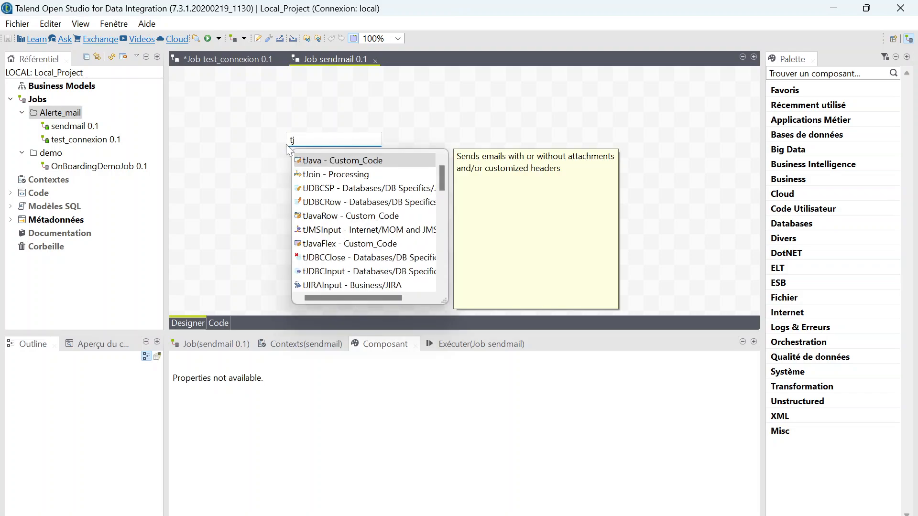
key("Return")
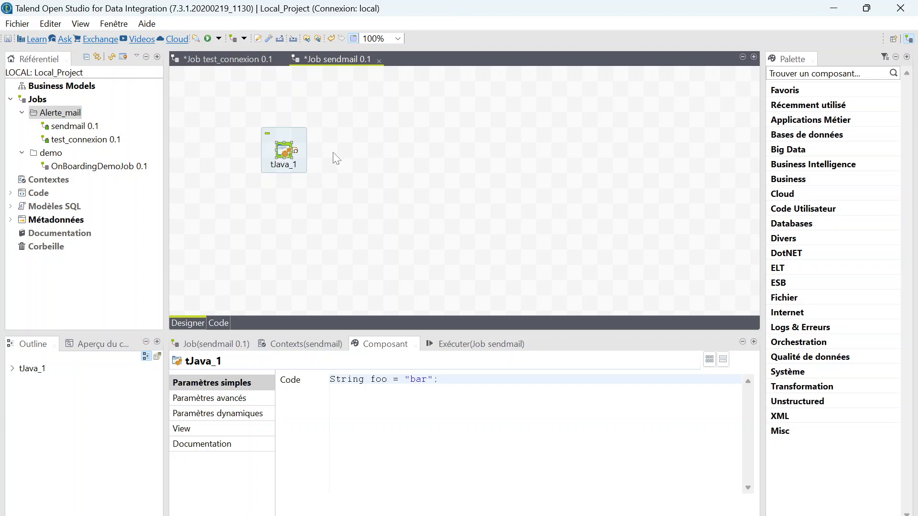
left_click(393, 144)
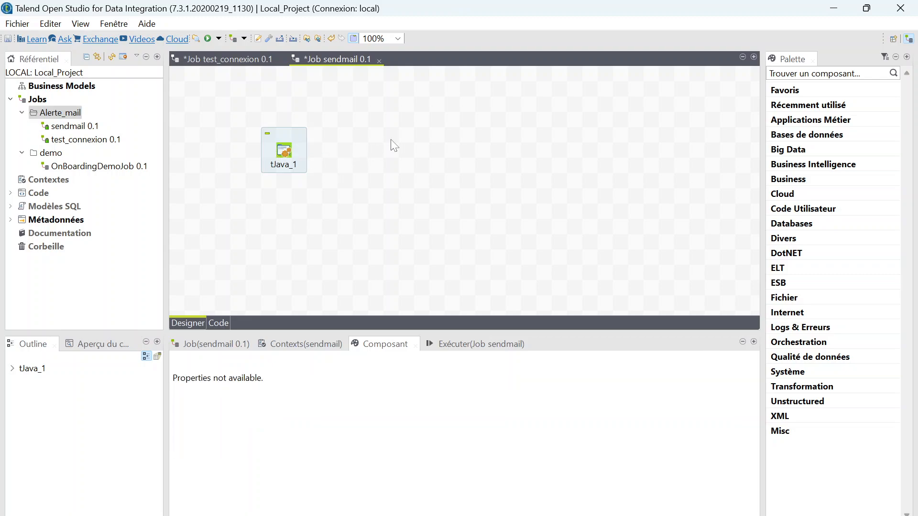
type("tmss")
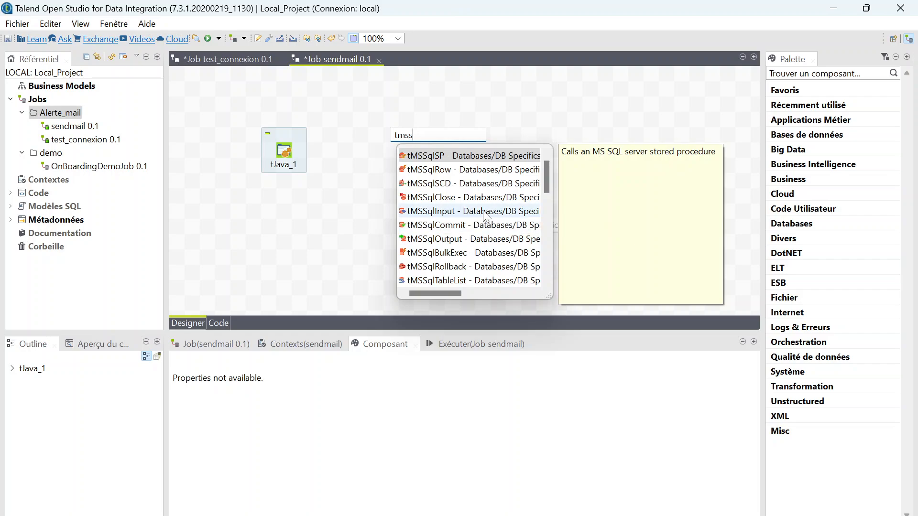
scroll(481, 222, "down", 1)
left_click(445, 268)
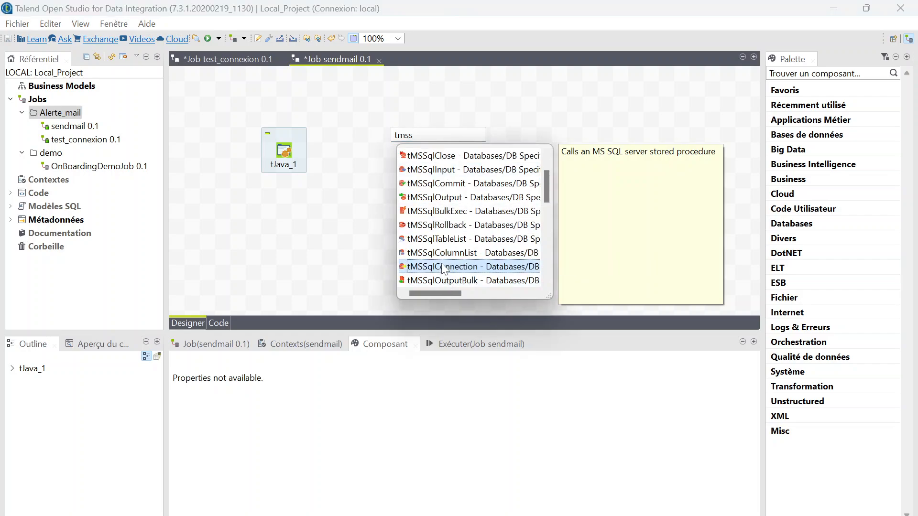
double_click(444, 268)
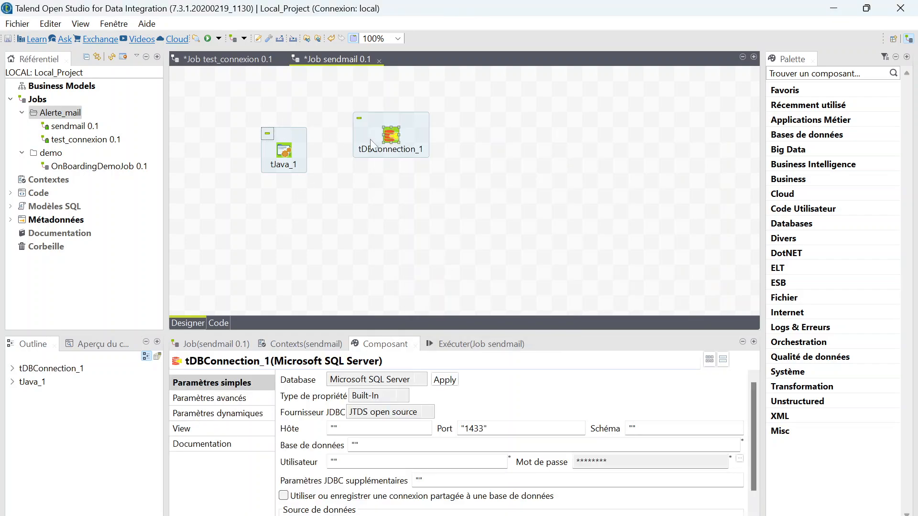
left_click_drag(401, 146, 417, 161)
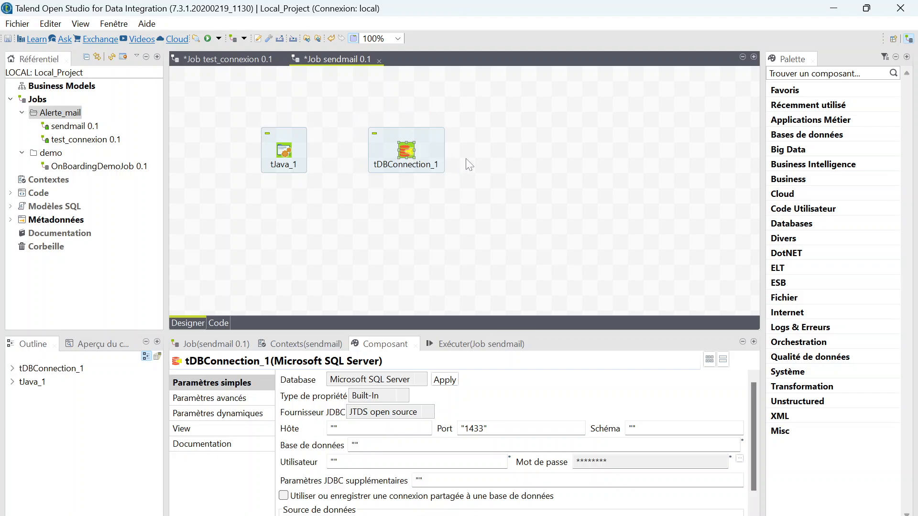
left_click(536, 150)
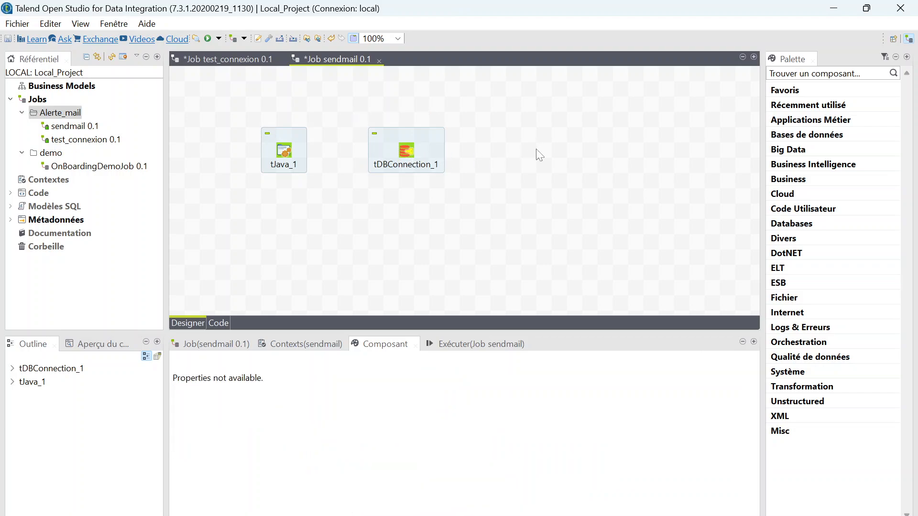
Add tJava_2, tSendMail_1 and tJava_3 after tDBConnection_1, aligned in the same row.
type("tj")
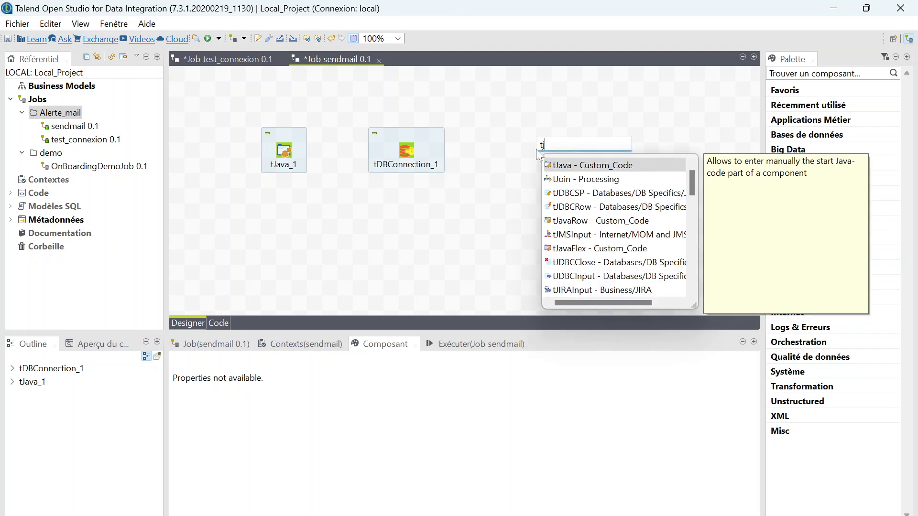
key("Return")
left_click(629, 145)
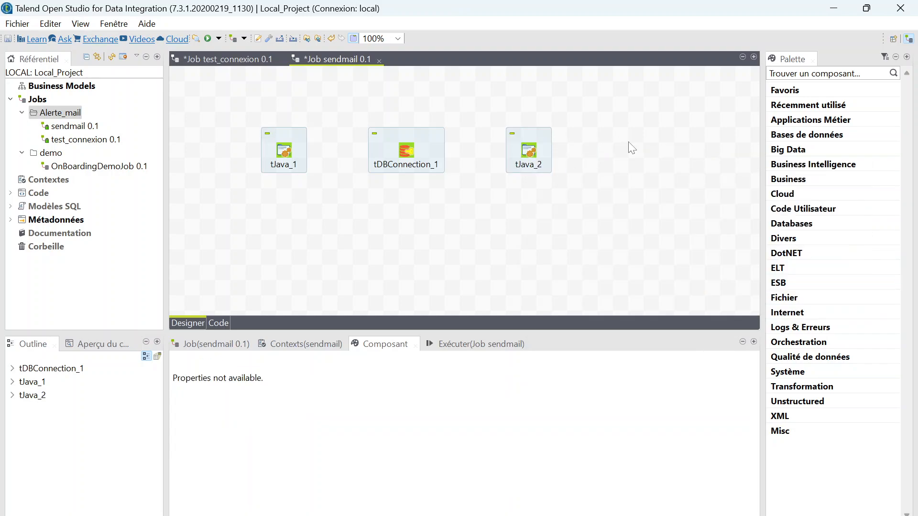
type("tsen")
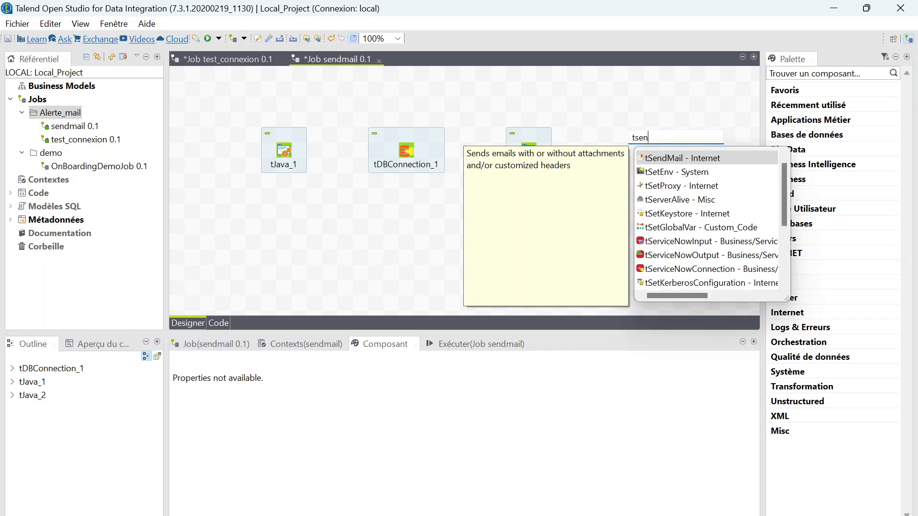
key("Return")
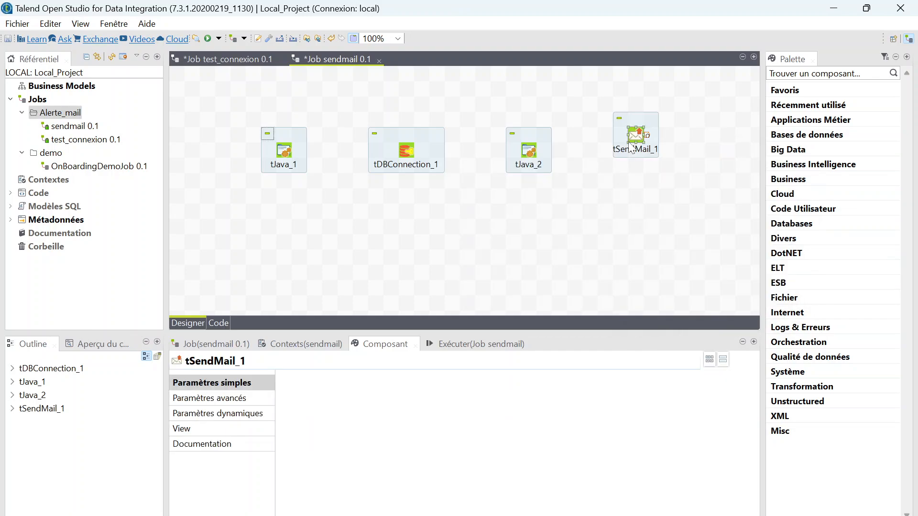
left_click_drag(631, 136, 630, 151)
left_click(727, 153)
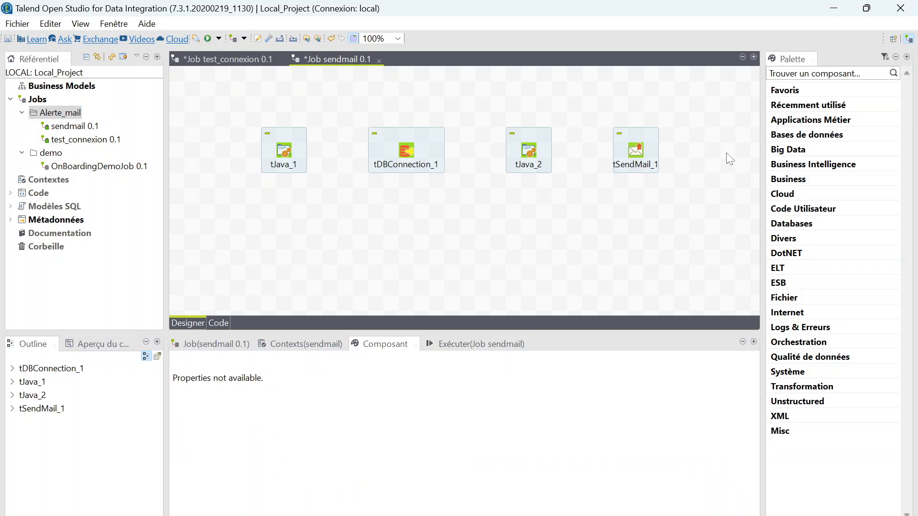
type("tj")
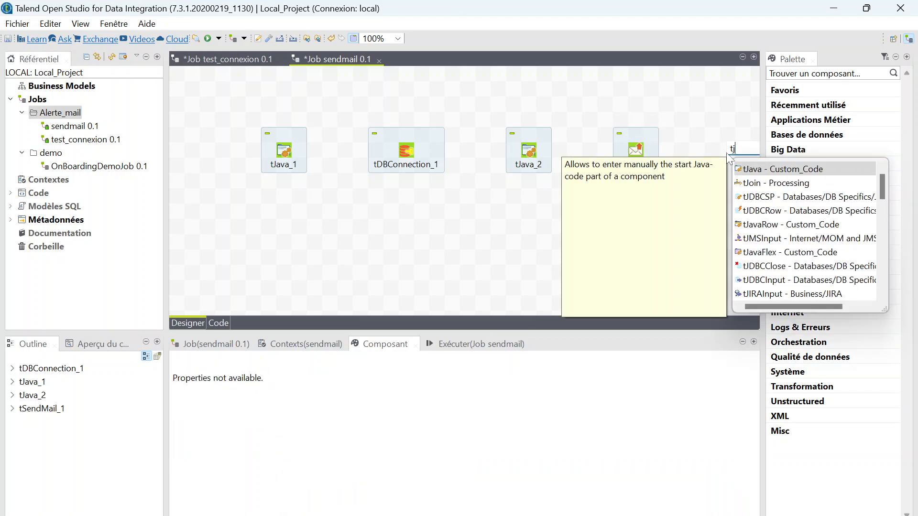
key("Return")
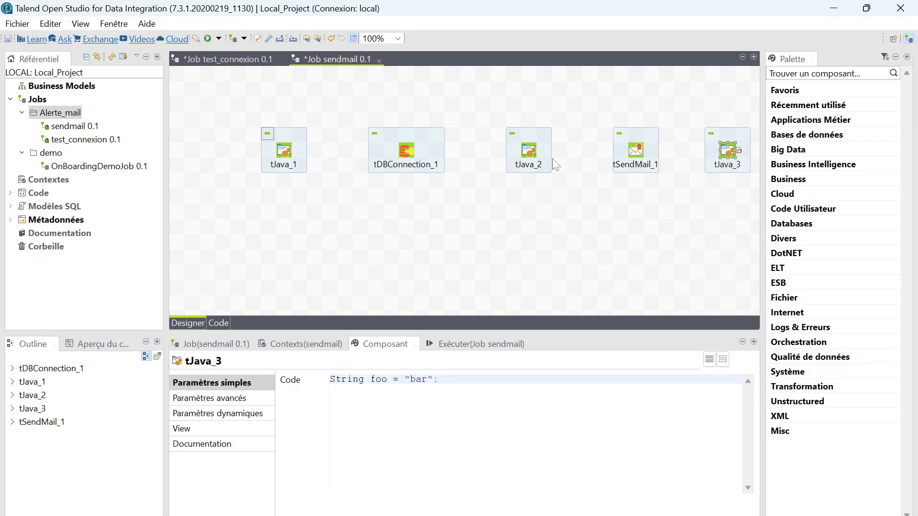
Shift tJava_1, tDBConnection_1, tJava_2, tSendMail_1 and tJava_3 left into an evenly spaced row.
left_click_drag(273, 154, 243, 154)
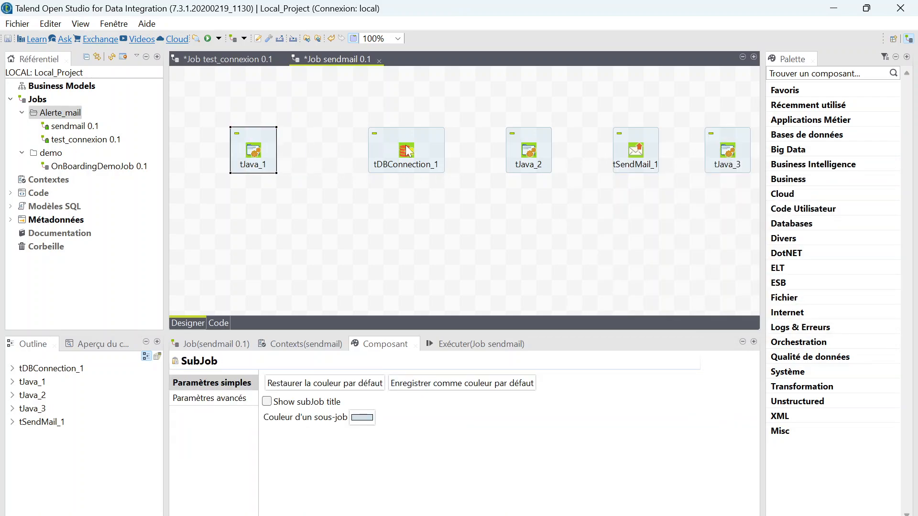
left_click_drag(392, 163, 361, 162)
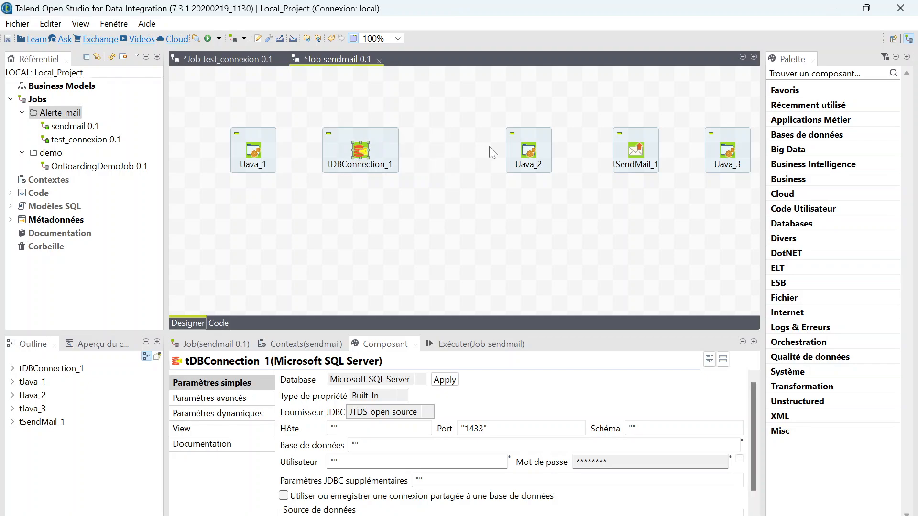
left_click_drag(529, 154, 483, 154)
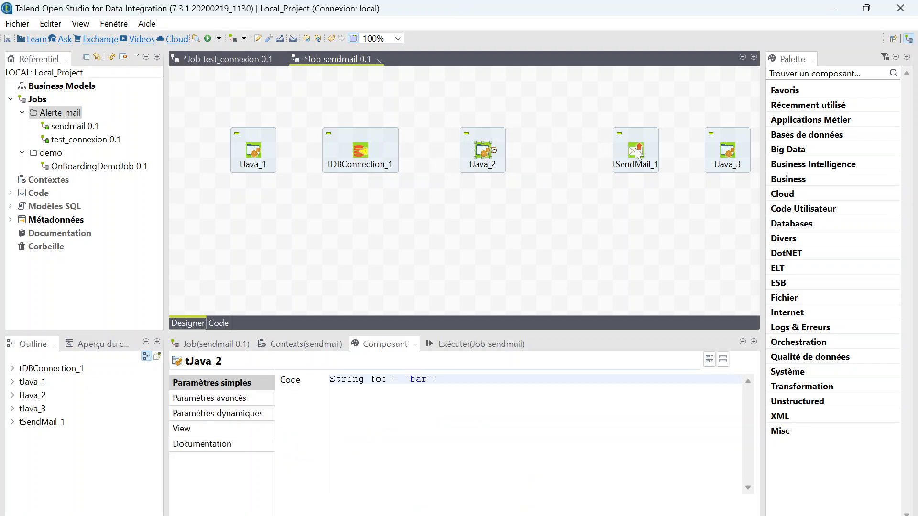
left_click_drag(631, 151, 587, 151)
left_click_drag(733, 144, 703, 145)
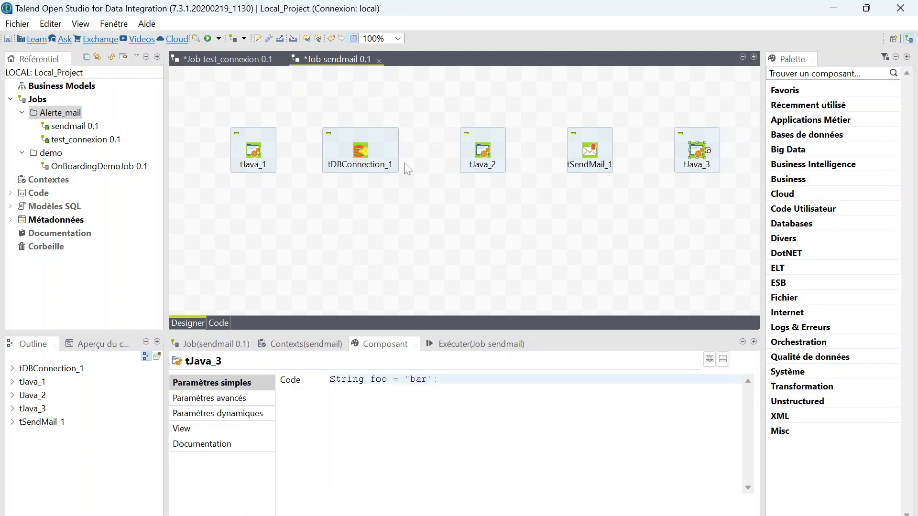
left_click(256, 151)
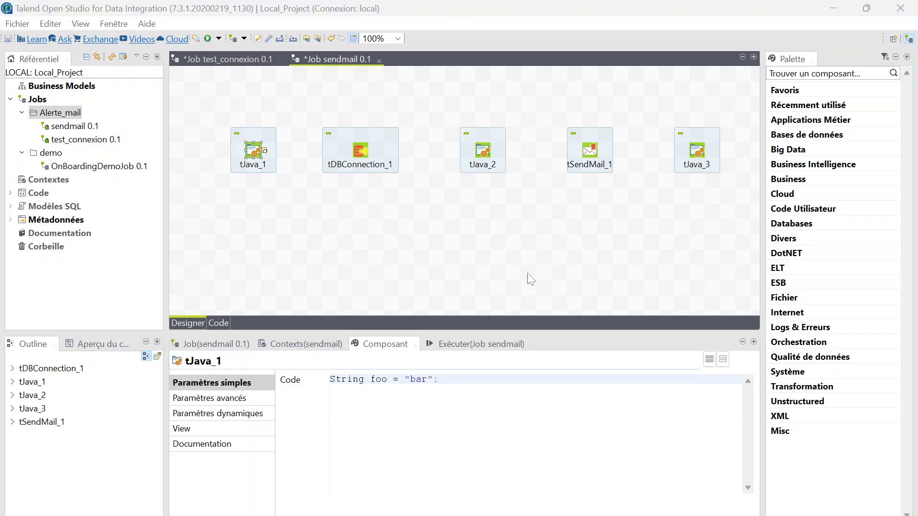
Replace tJava_1's placeholder code with a pasted System.out.println welcome statement.
left_click(375, 380)
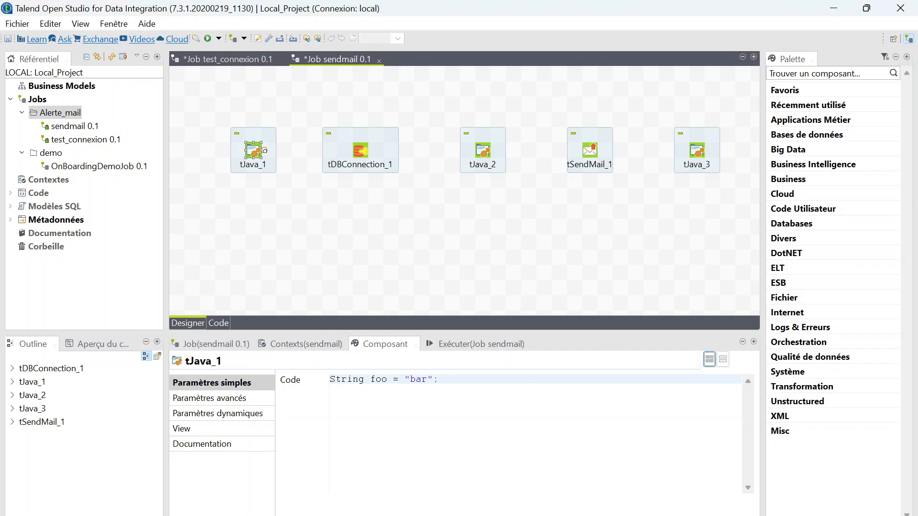
left_click(438, 380, "shift")
key("ctrl+a")
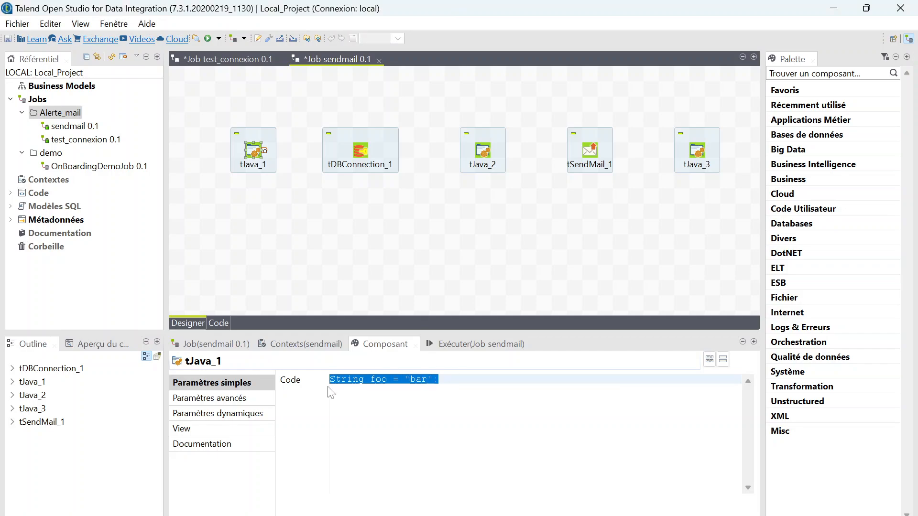
type("System.out.println(\"***Bonjour et bienvenue dans cette formation***\");")
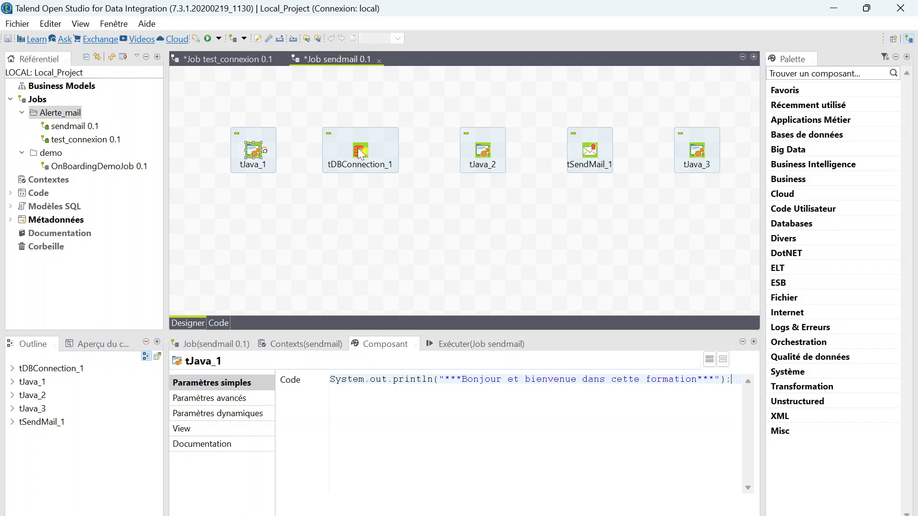
Link tJava_1 to tDBConnection_1 with an On Component Ok trigger.
right_click(261, 151)
mouse_move(316, 165)
mouse_move(330, 181)
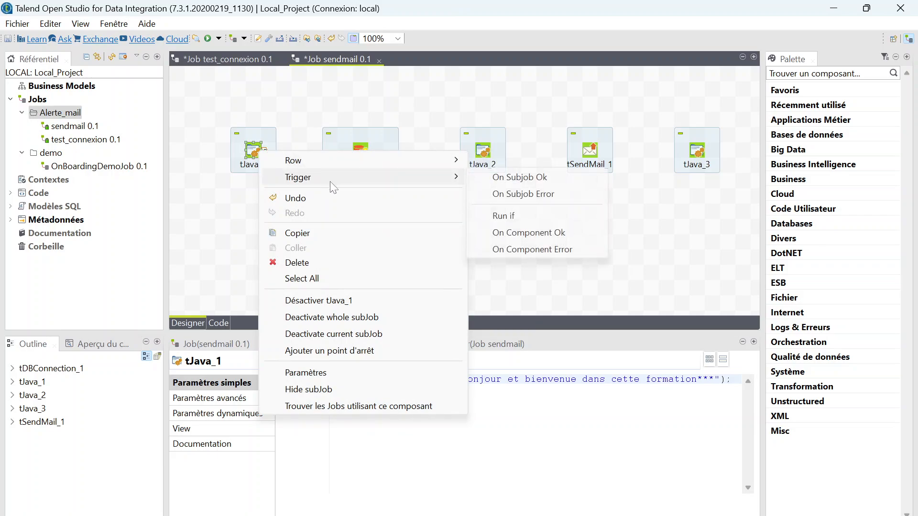
left_click(536, 233)
left_click(361, 151)
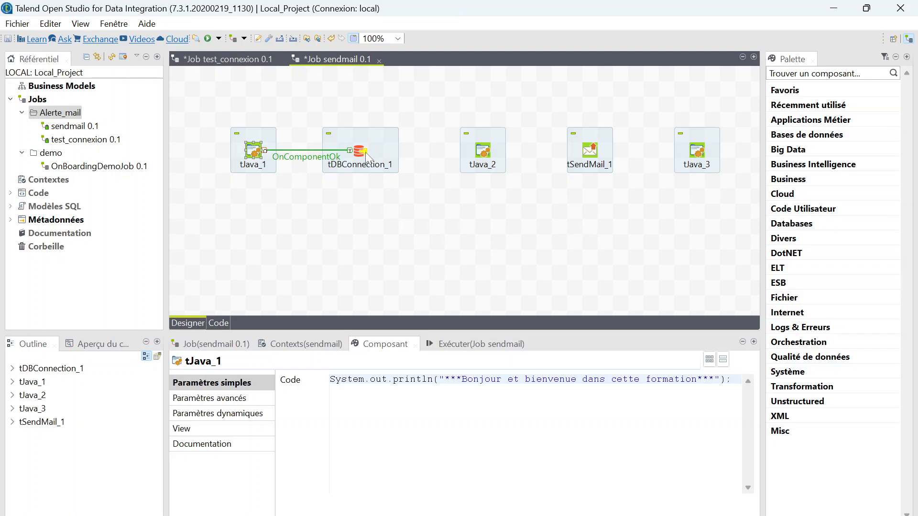
left_click(358, 152)
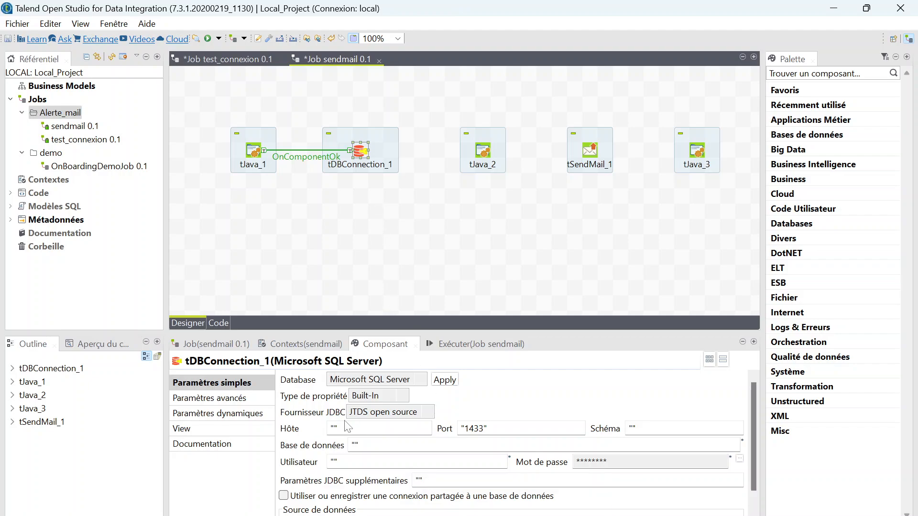
Set tDBConnection_1's host to localhost, schema to public, database to fauxdata, and enter the database user name.
left_click(335, 427)
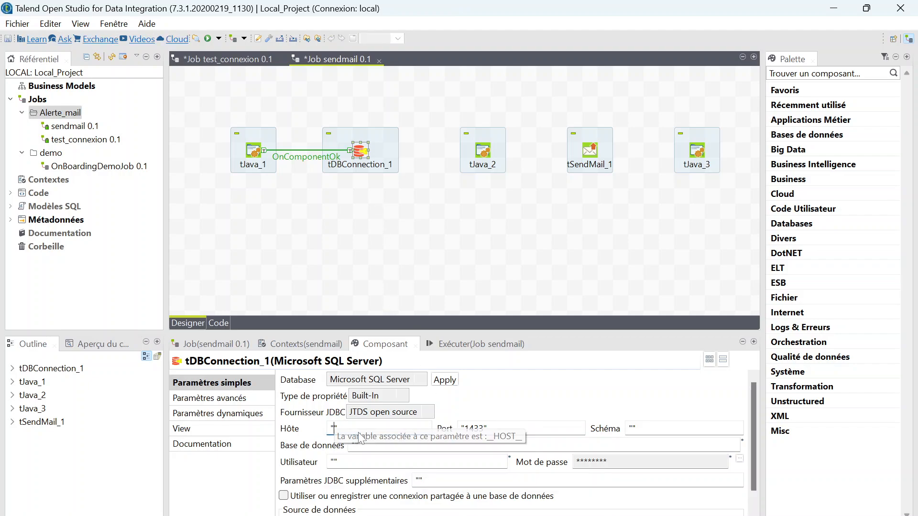
type("lo")
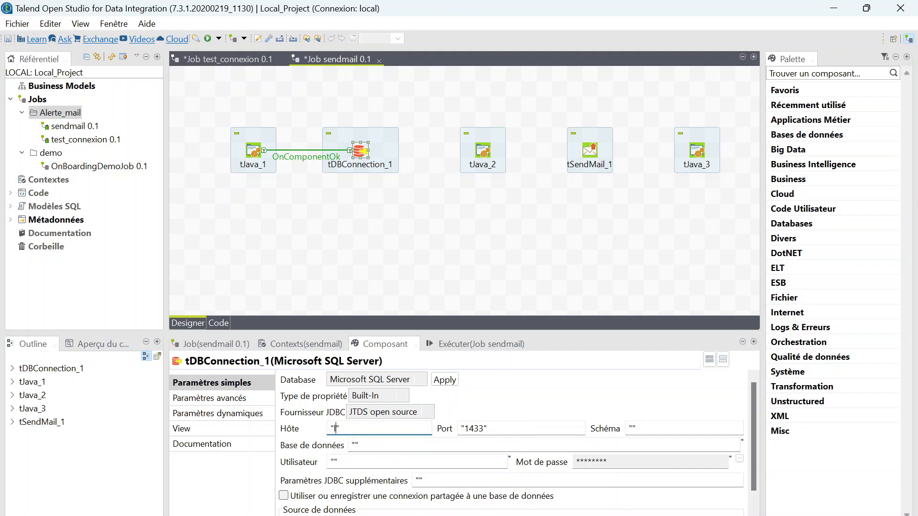
type("calhost")
left_click(632, 428)
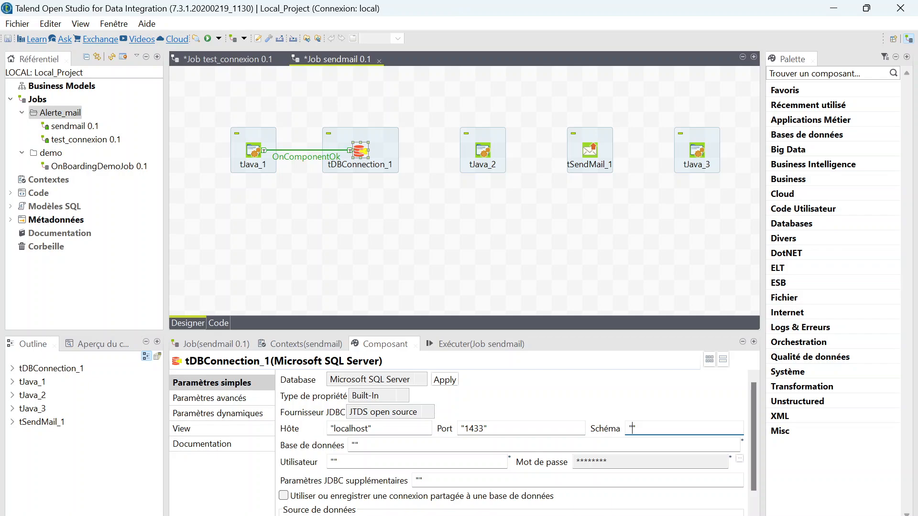
type("public")
left_click(383, 445)
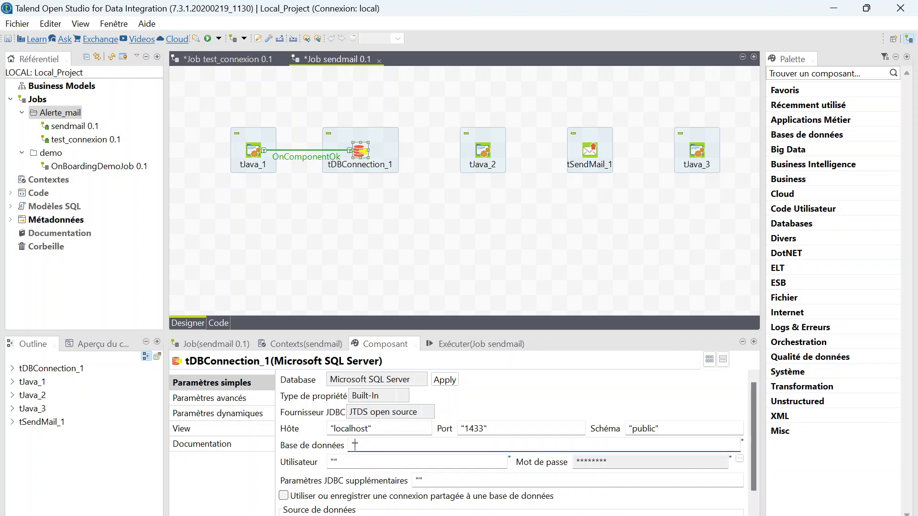
type("fau")
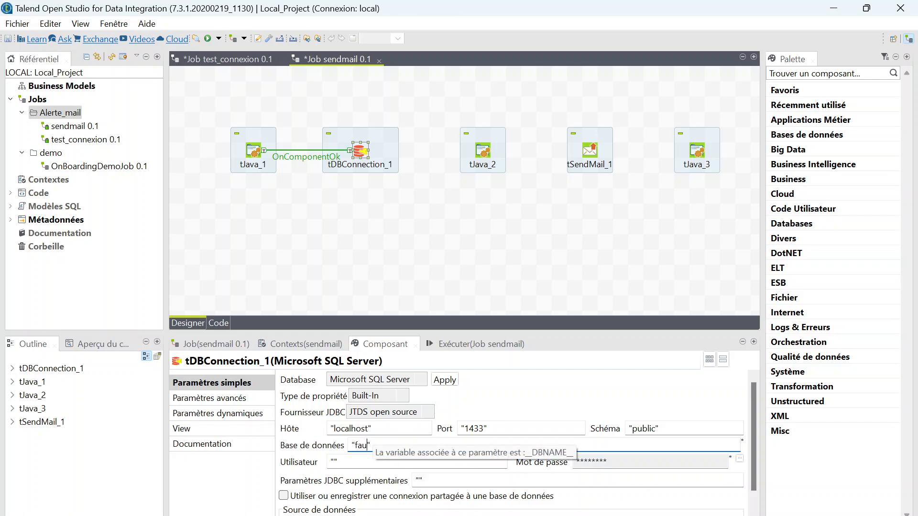
type("xdata")
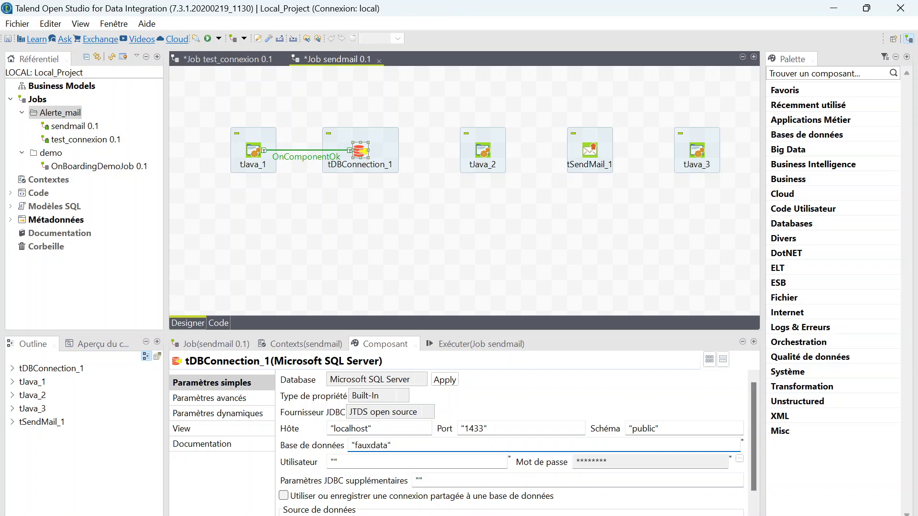
key("Tab")
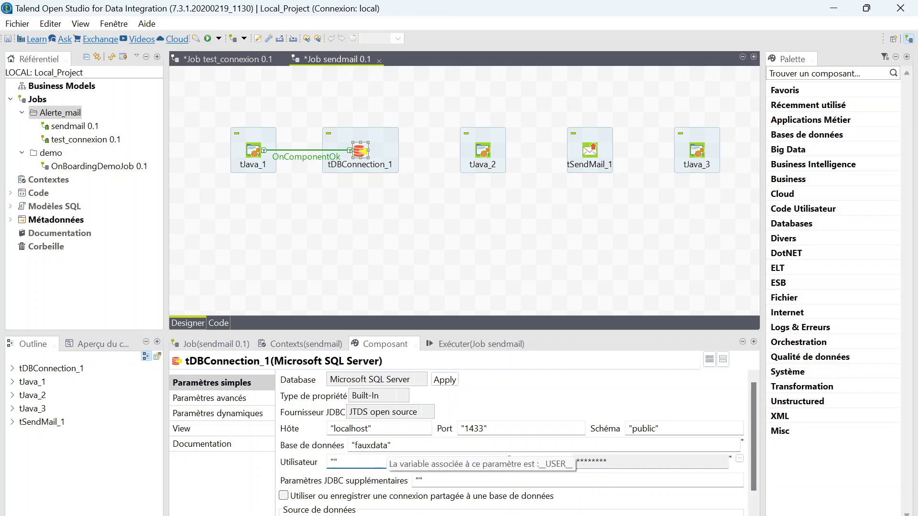
left_click(334, 462)
type("data")
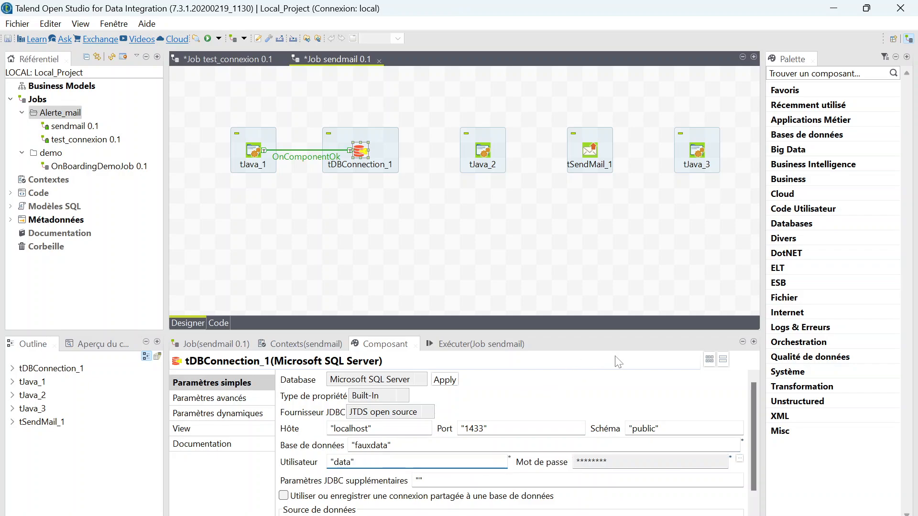
scroll(456, 473, "down", 1)
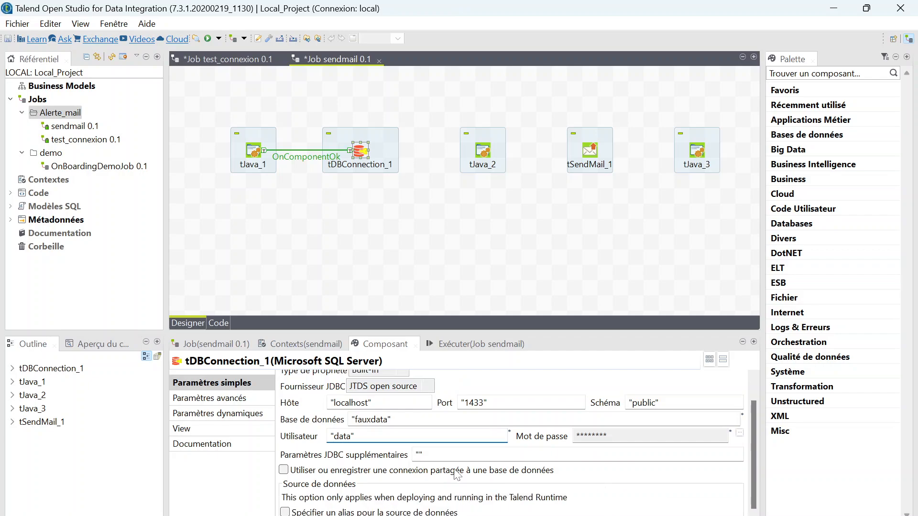
scroll(456, 473, "up", 1)
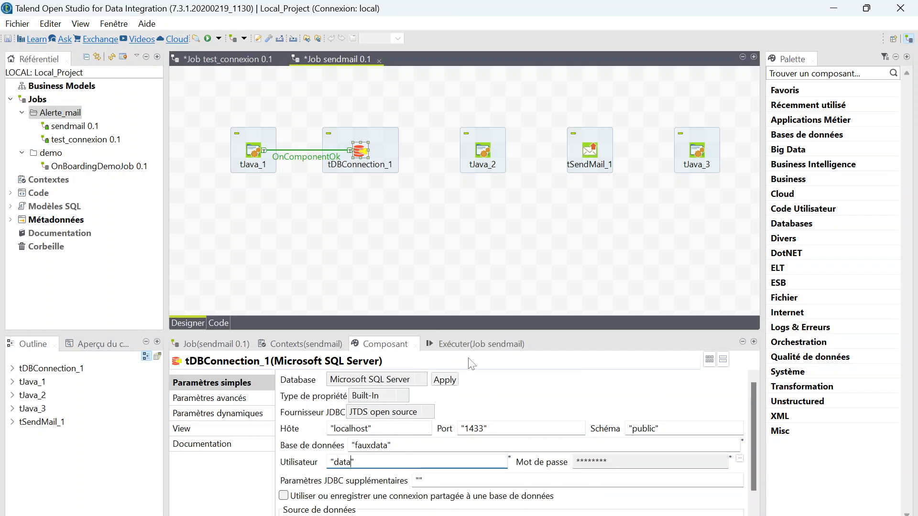
left_click(368, 162)
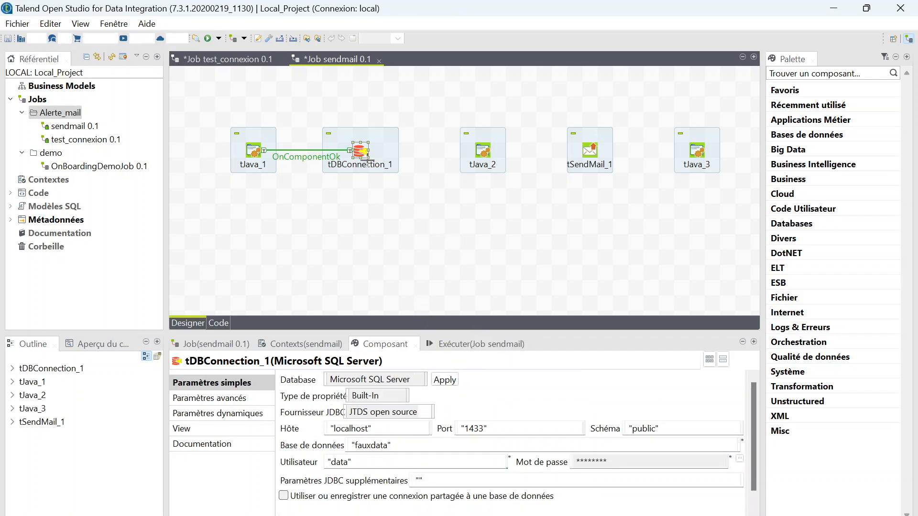
Link tDBConnection_1 to tJava_2 with an On Component Error trigger.
right_click(368, 162)
mouse_move(462, 159)
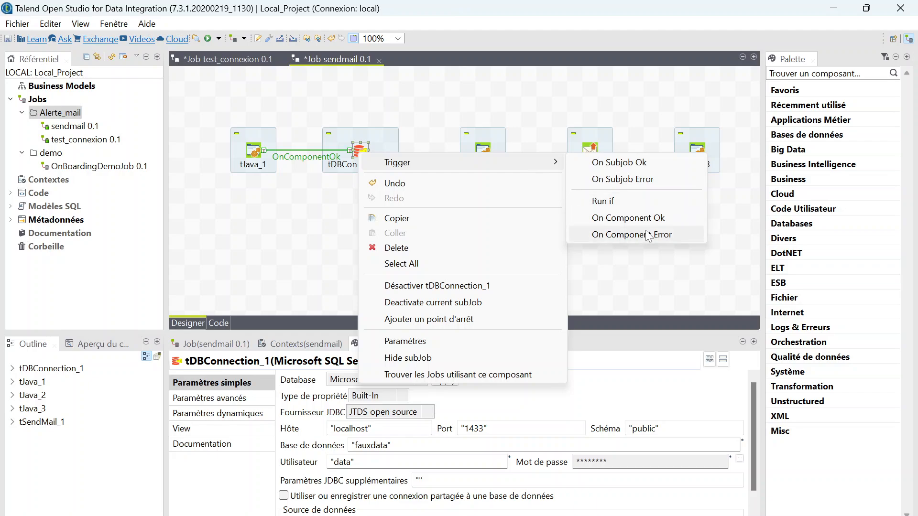
left_click(645, 233)
left_click(483, 156)
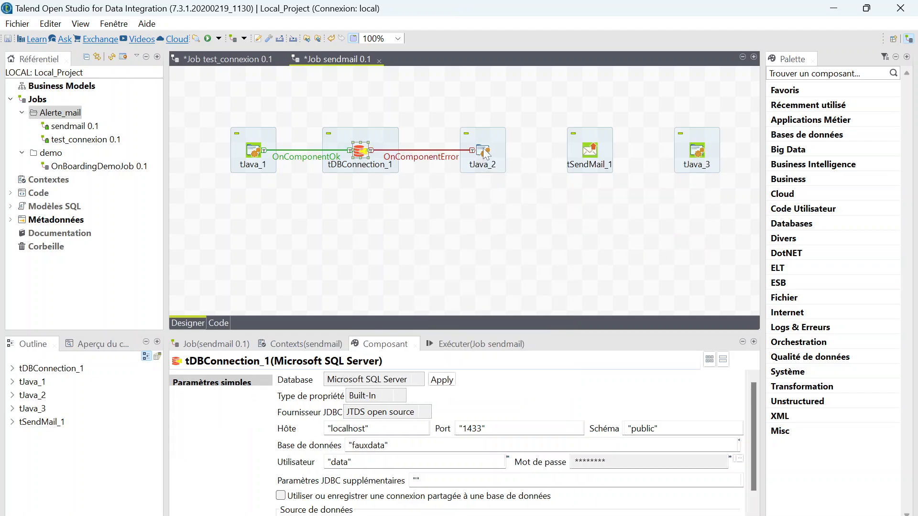
left_click(485, 152)
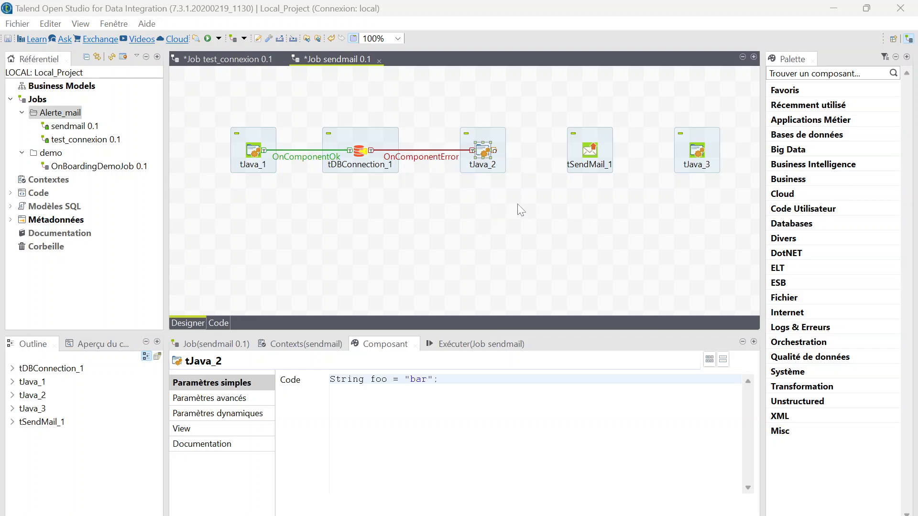
Replace tJava_2's String foo = "bar"; with System.out.println("Debut d'envoi du mail");.
left_click_drag(439, 380, 326, 393)
type("System.out.println(\"Debut d'envoi du mail\");")
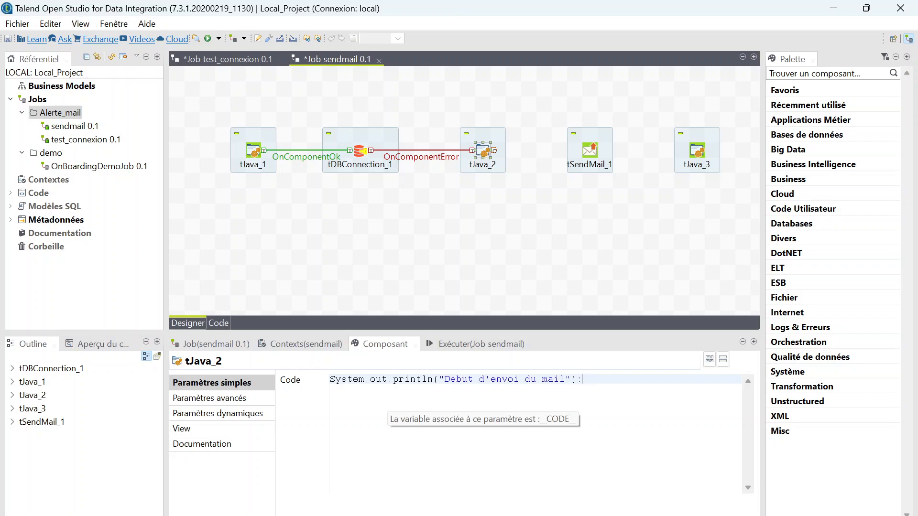
Link tJava_2 to tSendMail_1 with an On Component Ok trigger.
right_click(489, 156)
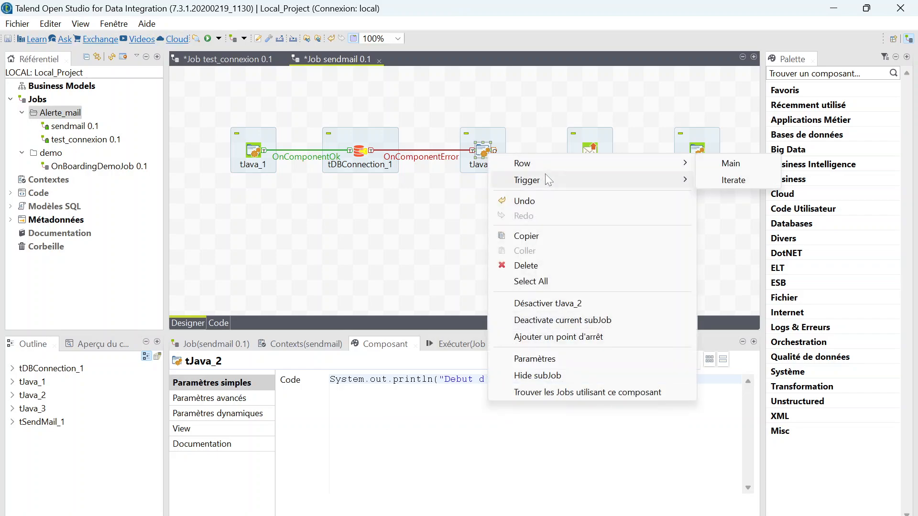
mouse_move(551, 179)
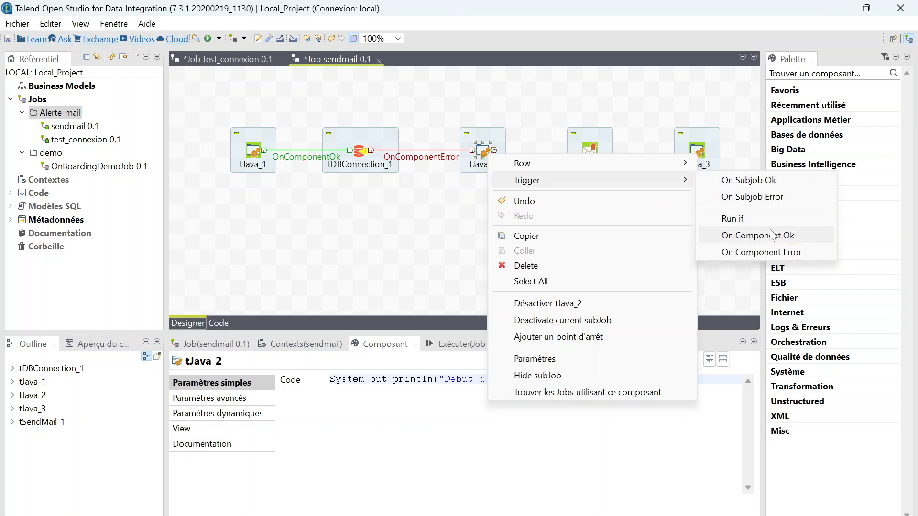
left_click_drag(771, 239, 593, 158)
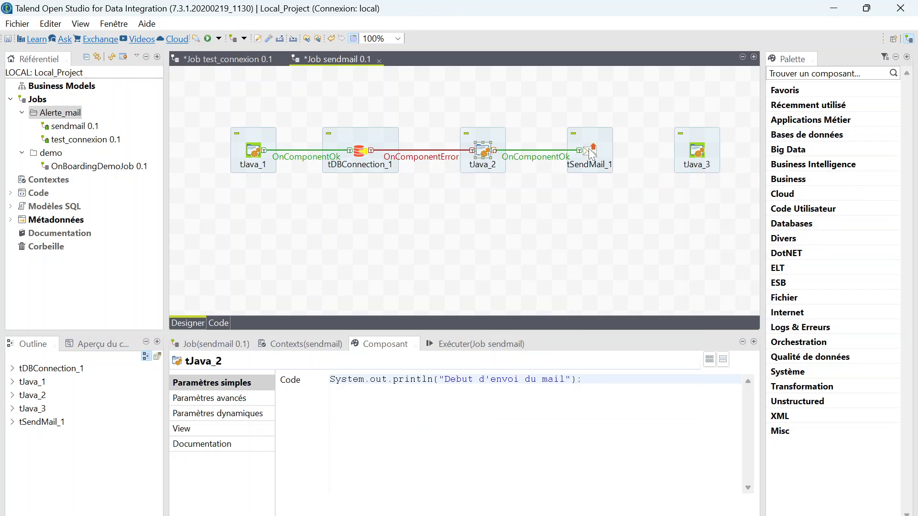
left_click(591, 152)
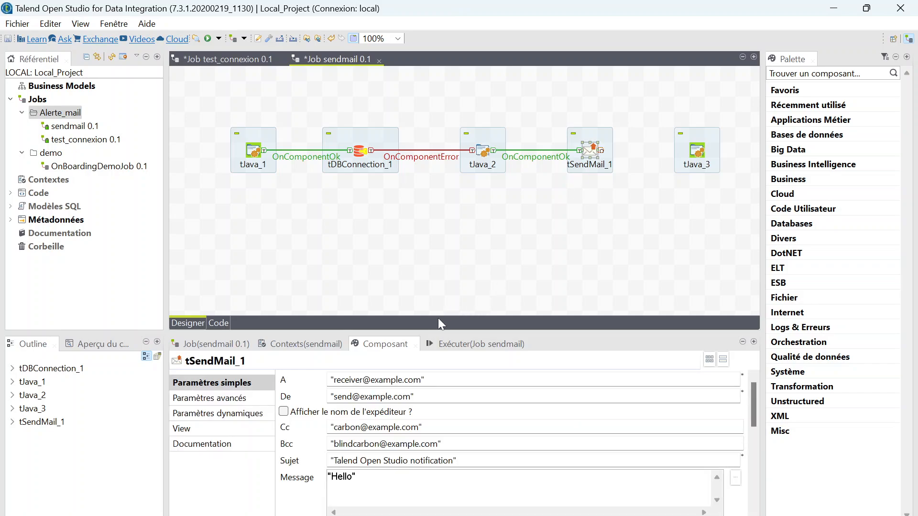
Paste the Gmail recipient and Outlook sender addresses into tSendMail_1, and enable sender-name display.
left_click_drag(439, 329, 434, 231)
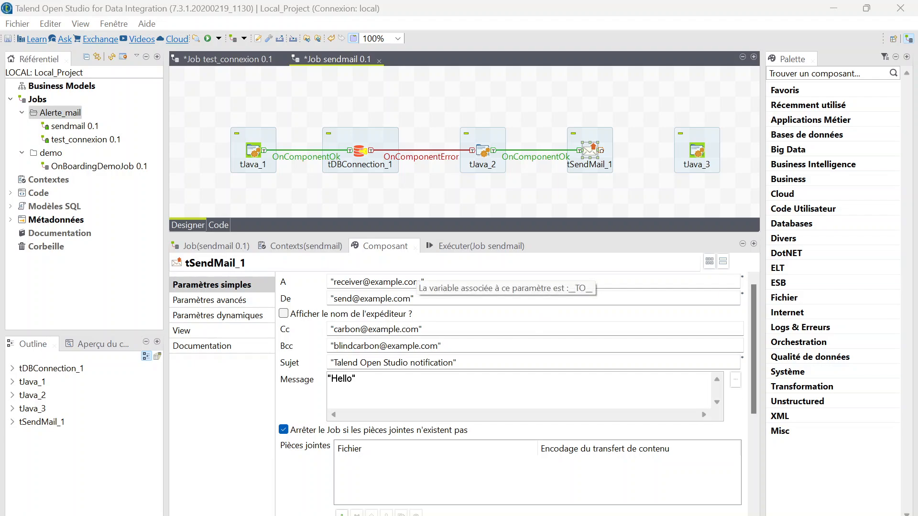
left_click_drag(421, 282, 334, 282)
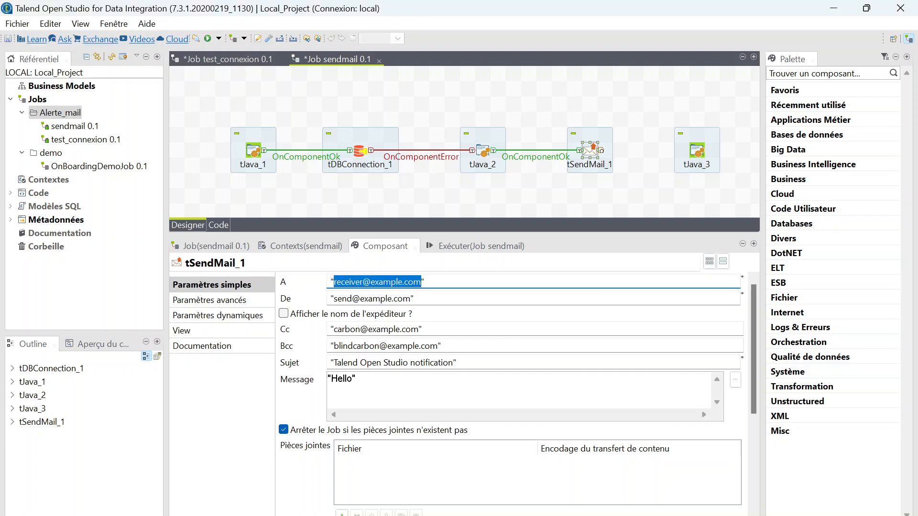
key("ctrl+v")
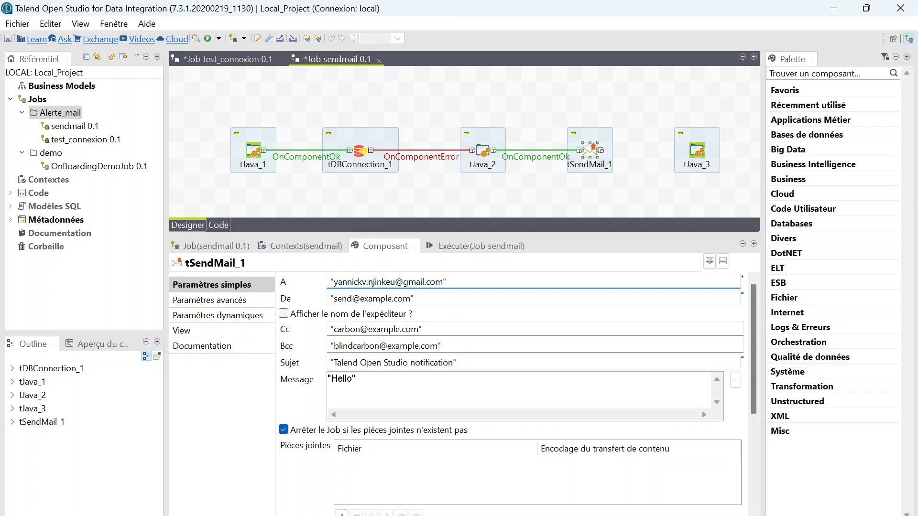
key("alt+Tab")
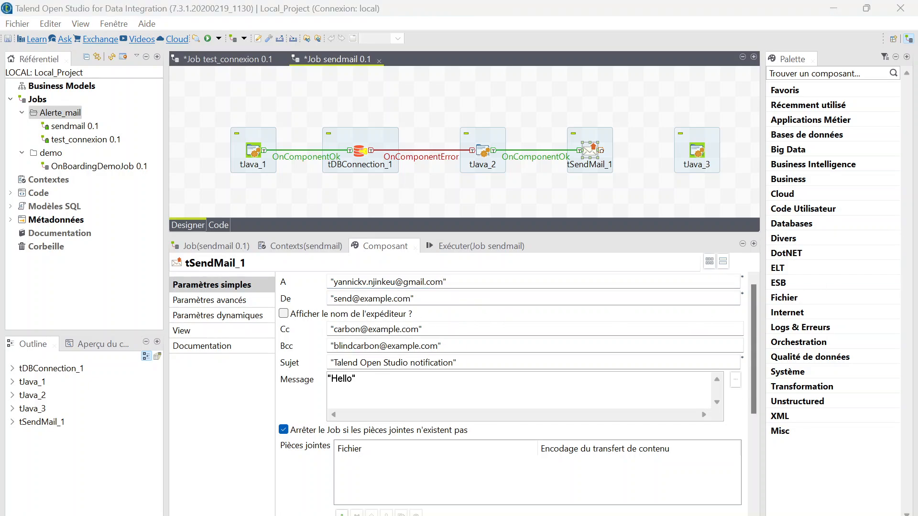
left_click_drag(412, 299, 334, 298)
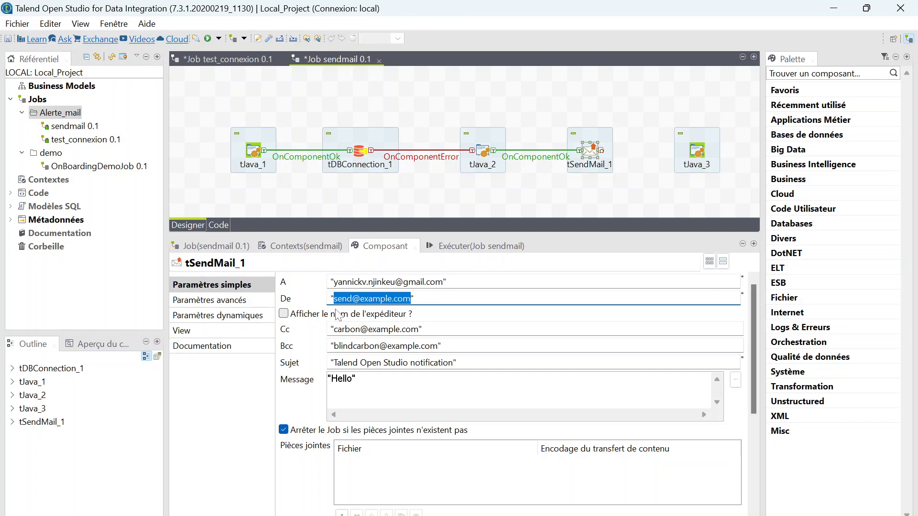
key("ctrl+v")
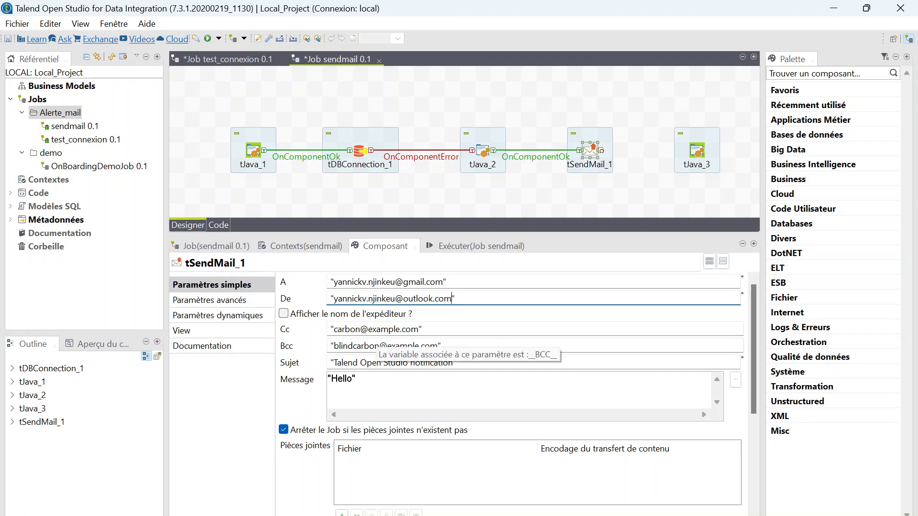
left_click(284, 314)
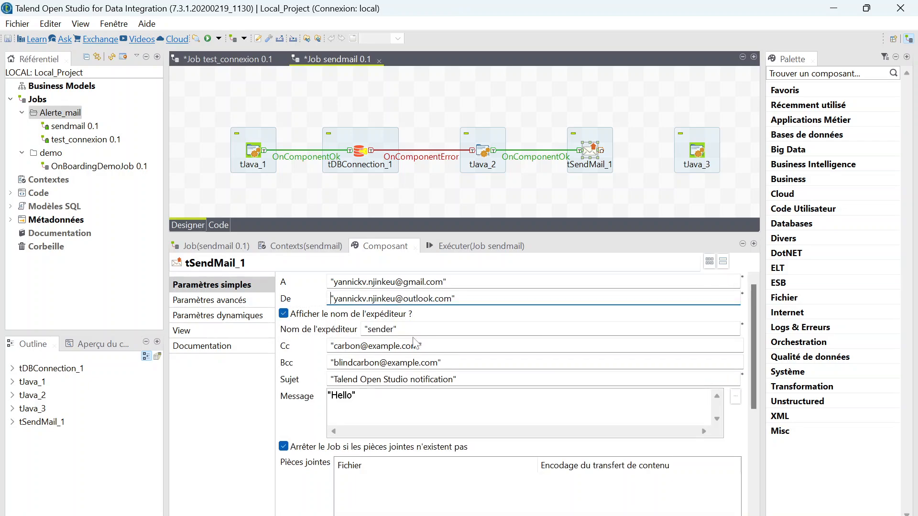
Replace the default sender name with the user's own name.
left_click_drag(394, 330, 368, 329)
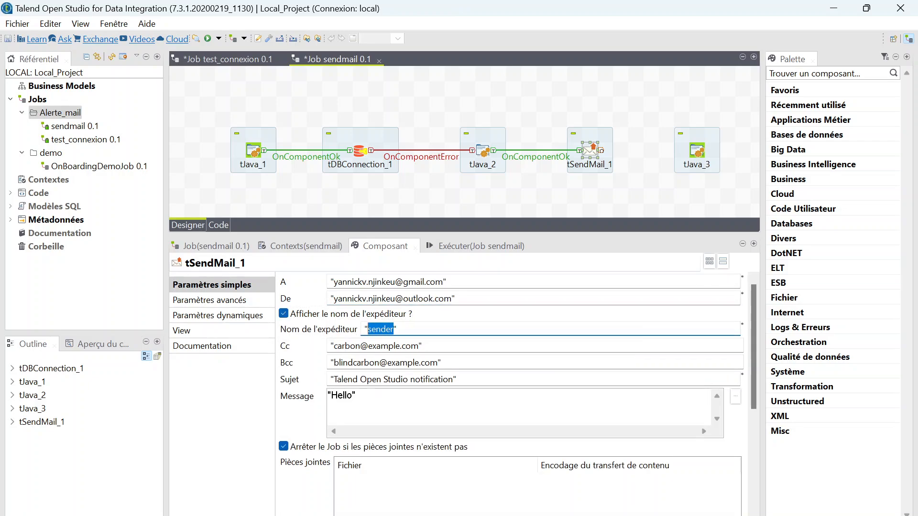
key("BackSpace")
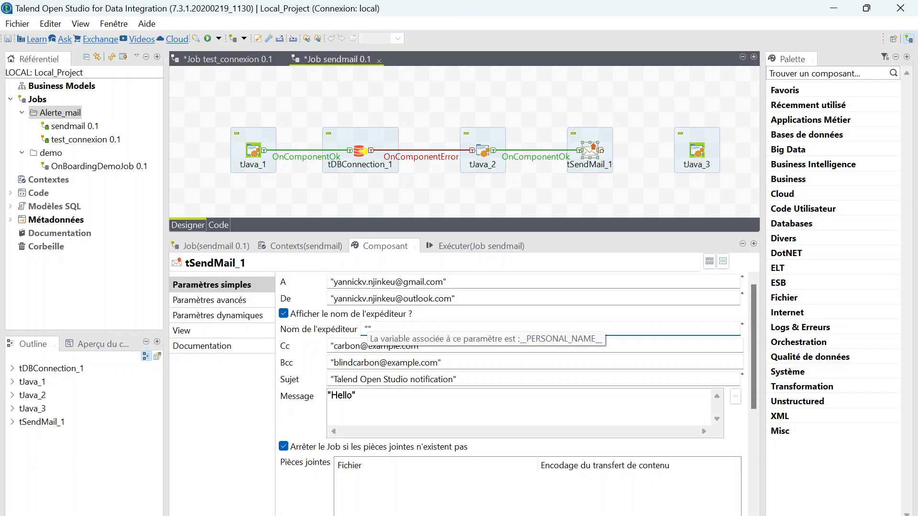
type("YA")
type("NN")
type("ICK TA")
type("LEN")
key("BackSpace")
key("BackSpace")
key("BackSpace")
key("BackSpace")
type("DATA")
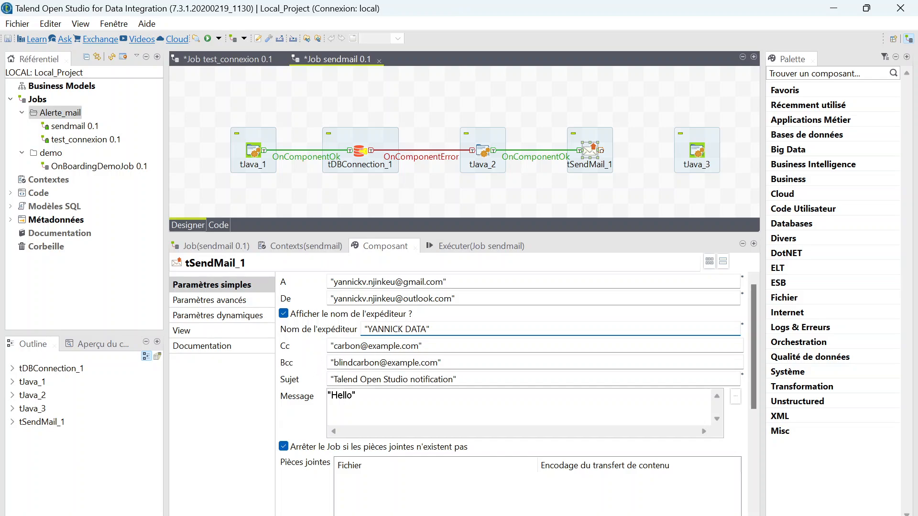
Clear the default Cc and Bcc addresses, leaving empty quotes.
key("Tab")
key("End")
key("Left")
key("shift+Left")
key("shift+Left")
key("shift+Left")
key("shift+Left")
key("shift+Left")
key("shift+Left")
key("shift+Left")
key("shift+Left")
key("shift+Left")
key("shift+Left")
key("shift+Left")
key("shift+Left")
key("shift+Left")
key("shift+Left")
key("shift+Left")
key("shift+Left")
key("shift+Left")
key("shift+Left")
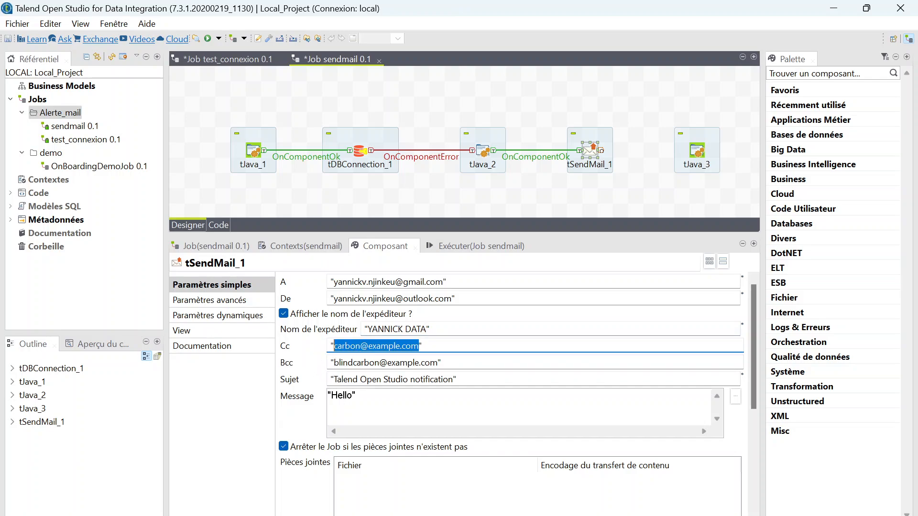
key("BackSpace")
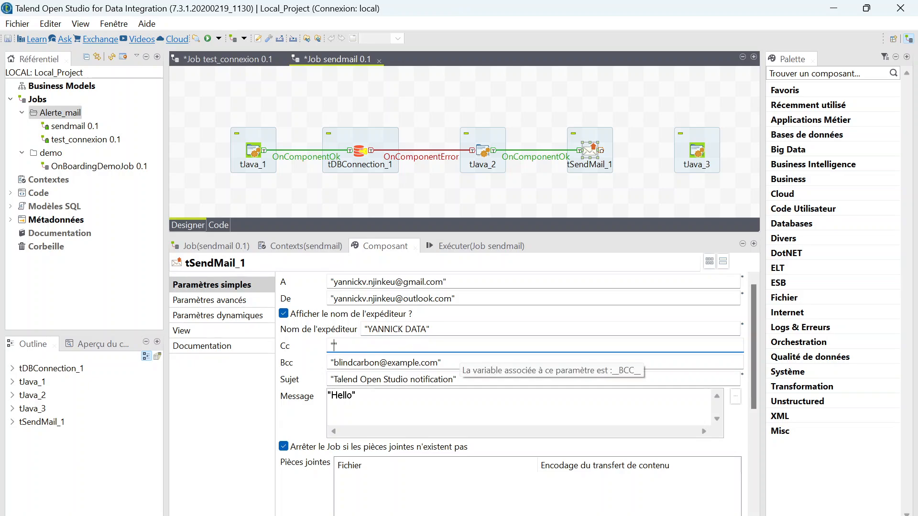
key("Tab")
key("End")
key("Left")
key("shift+Left")
key("shift+Left")
key("shift+Left")
key("shift+Left")
key("shift+Left")
key("shift+Left")
key("shift+Left")
key("shift+Left")
key("shift+Left")
key("shift+Left")
key("shift+Left")
key("shift+Left")
key("shift+Left")
key("shift+Left")
key("shift+Left")
key("shift+Left")
key("shift+Left")
key("shift+Left")
key("shift+Left")
key("shift+Left")
key("BackSpace")
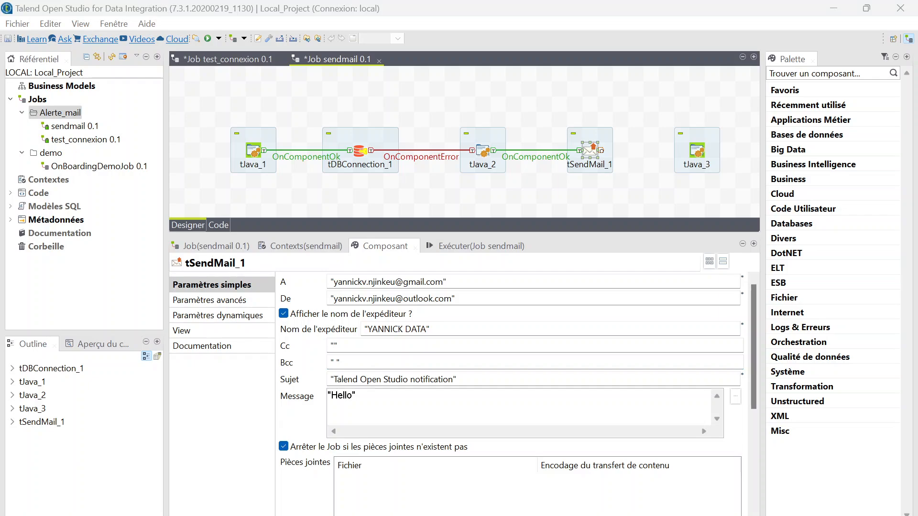
Set the subject to '** ERREUR DE JOB TALEND **' and the message to a Bonjour / job-in-error / Merci text.
left_click_drag(455, 380, 335, 379)
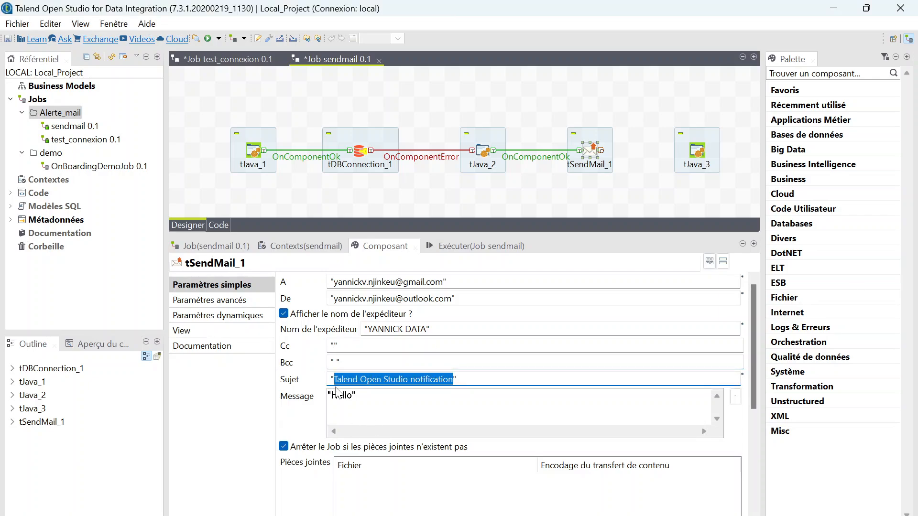
type("** ERREUR DE JOB TALEND **")
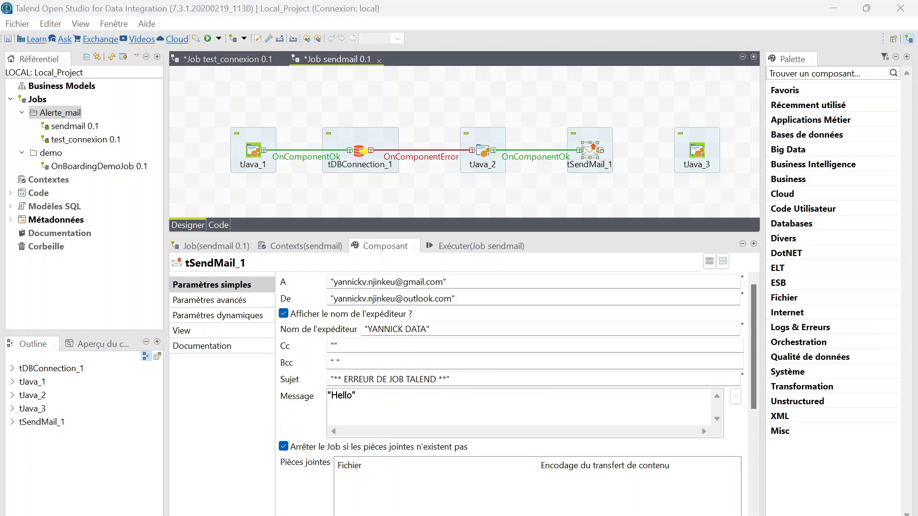
double_click(341, 396)
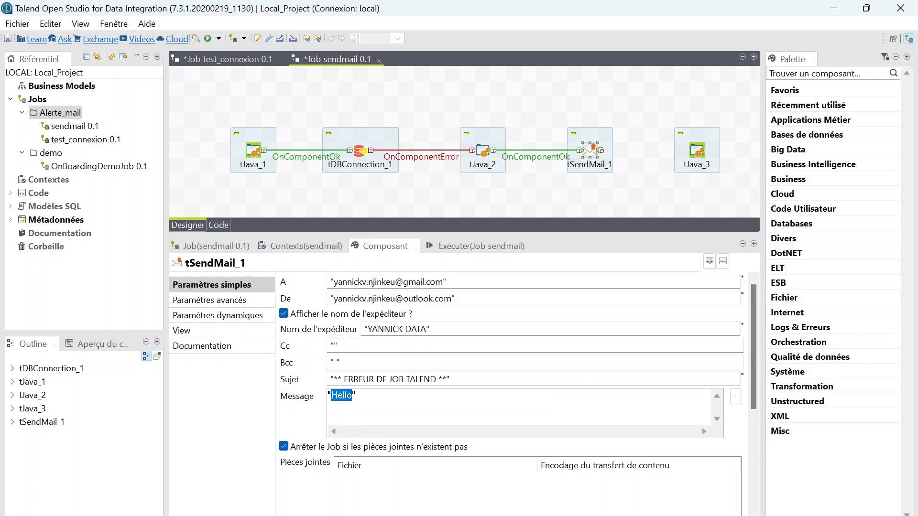
type("Bonjour Votre job est en erreur, veillez vérifier vos paramètres de connection Merci")
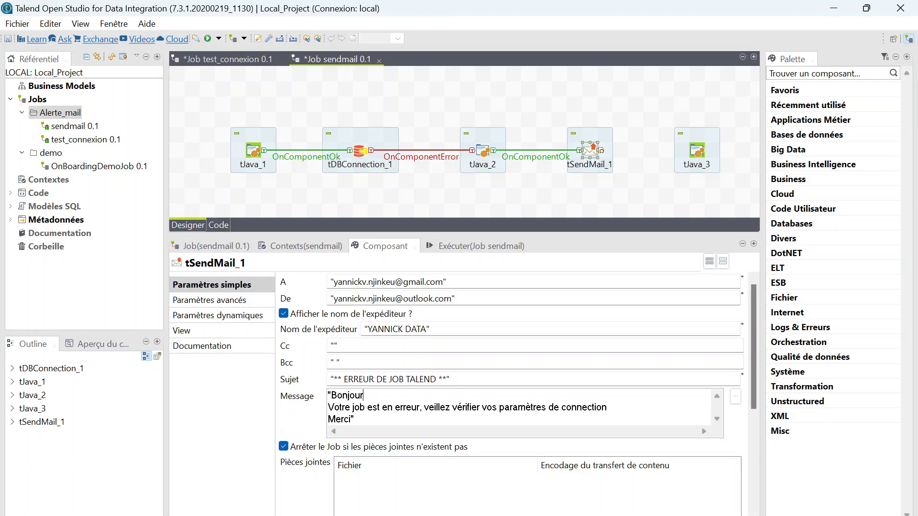
key("Return")
key("Return")
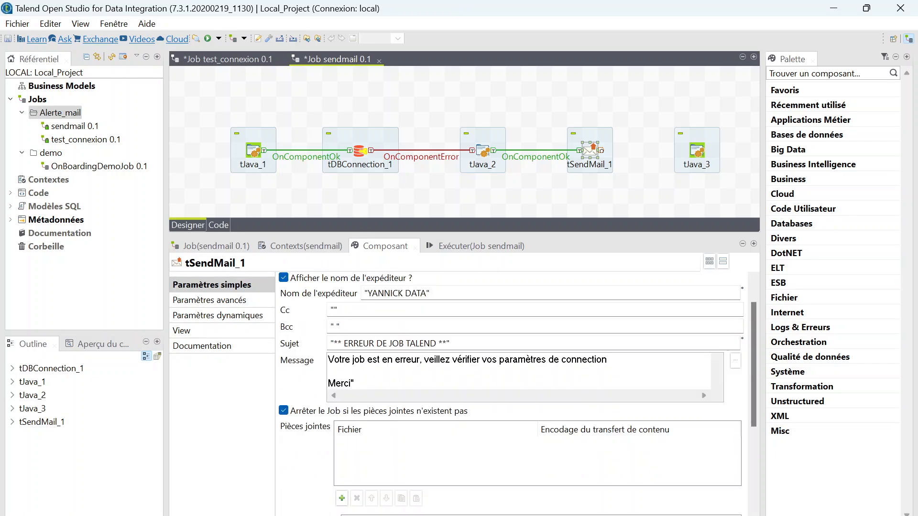
Uncheck 'Arrêter le Job si les pièces jointes n'existent pas' and check 'Supporte STARTTLS'.
scroll(748, 349, "down", 1)
left_click_drag(754, 354, 748, 387)
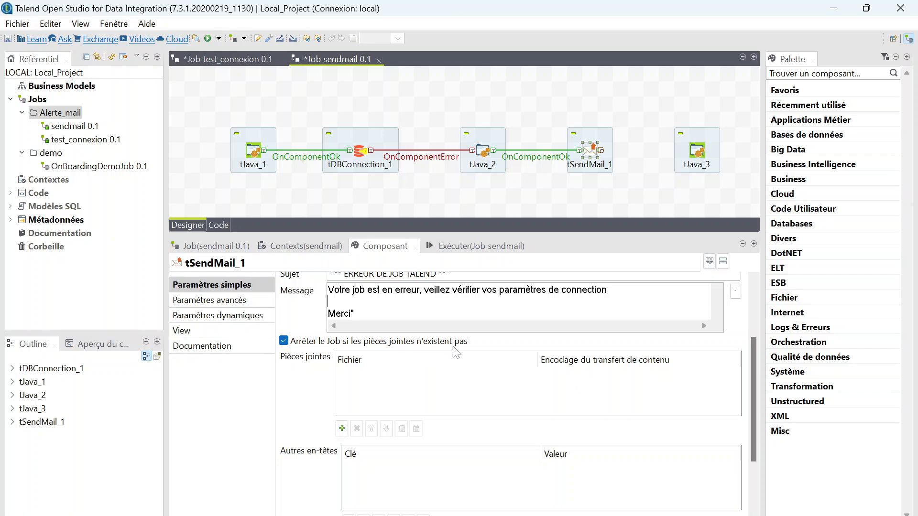
left_click(292, 344)
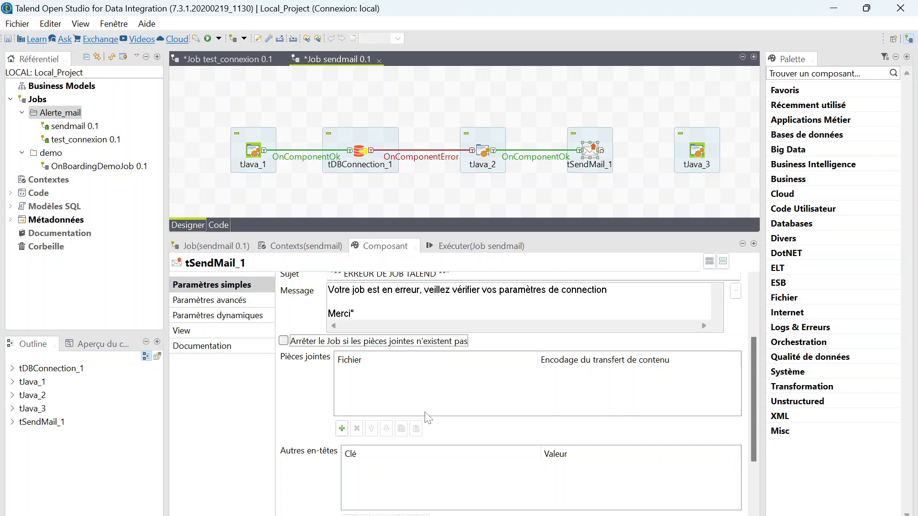
left_click_drag(756, 354, 757, 402)
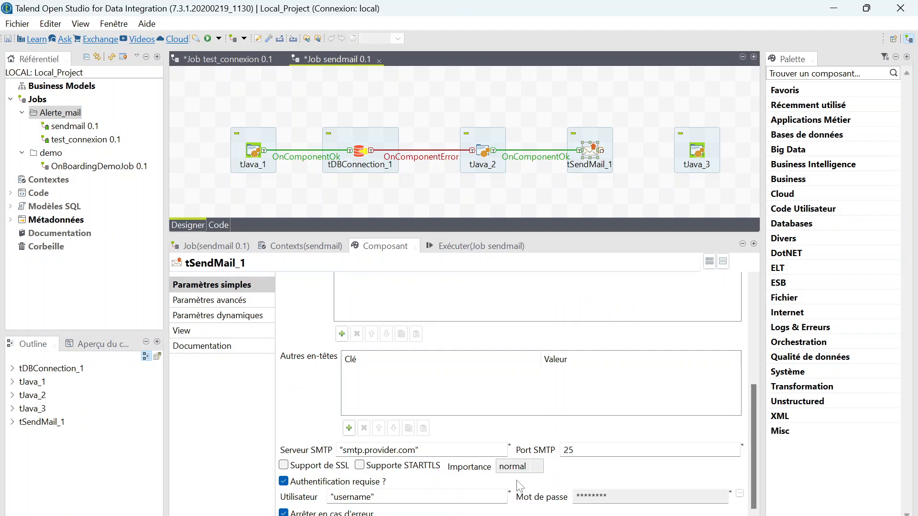
left_click(360, 465)
left_click(395, 450)
Change the SMTP server to smtp.office365.com and the SMTP port from 25 to 587.
key("BackSpace")
key("BackSpace")
key("BackSpace")
key("BackSpace")
key("BackSpace")
key("BackSpace")
key("BackSpace")
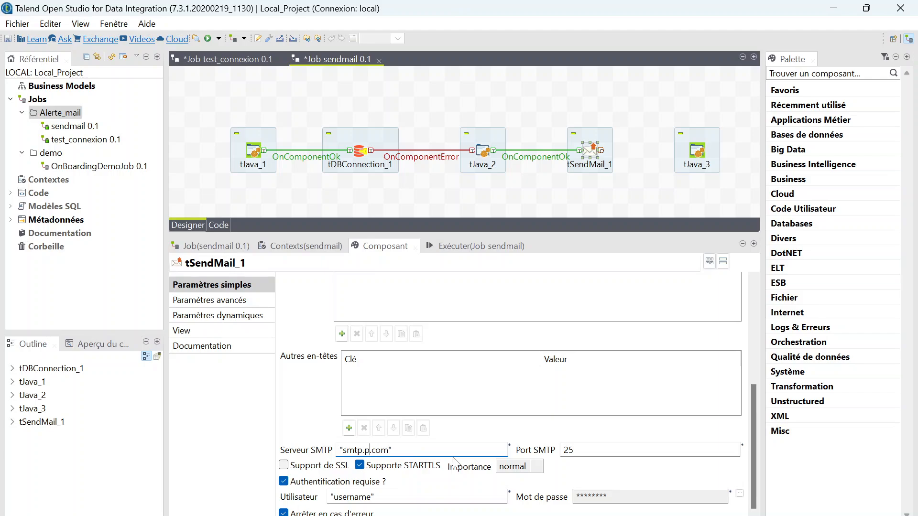
key("BackSpace")
type("O")
key("BackSpace")
type("office365")
left_click(581, 448)
key("BackSpace")
key("BackSpace")
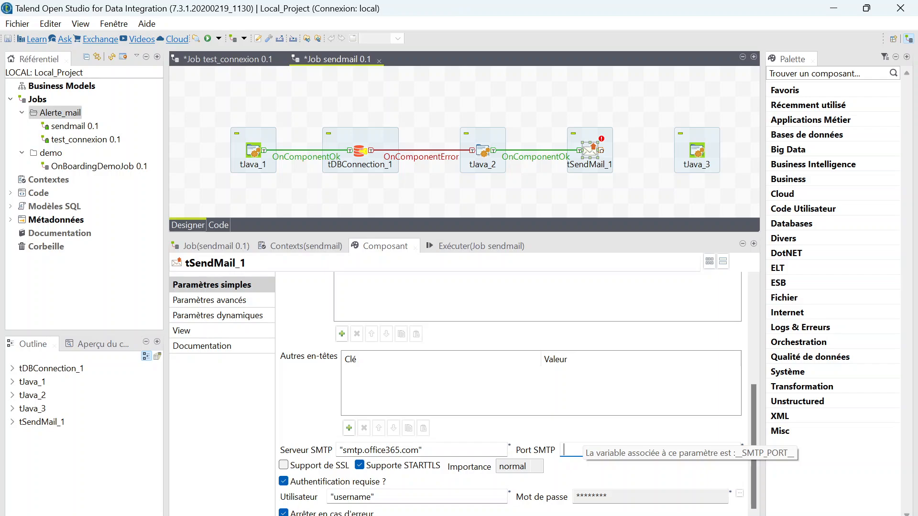
type("587")
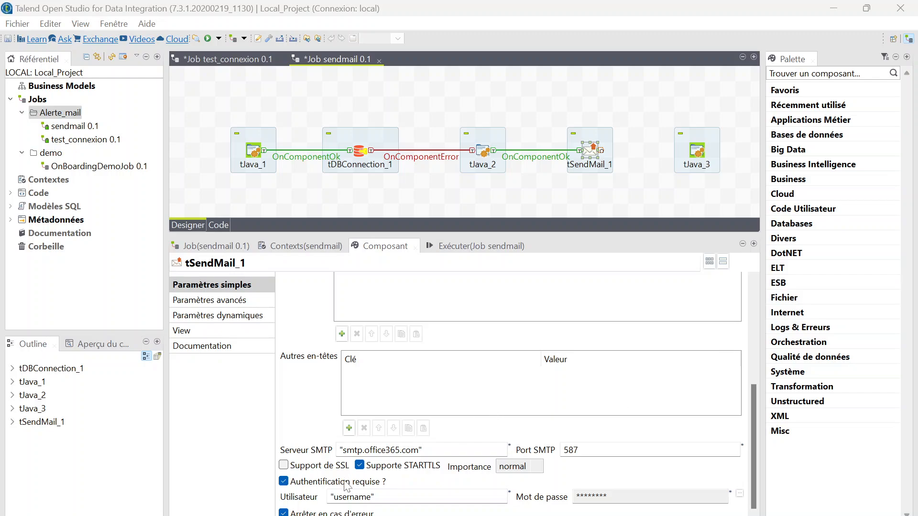
Set the Utilisateur field to the sender's Outlook address and enter the account password.
double_click(368, 496)
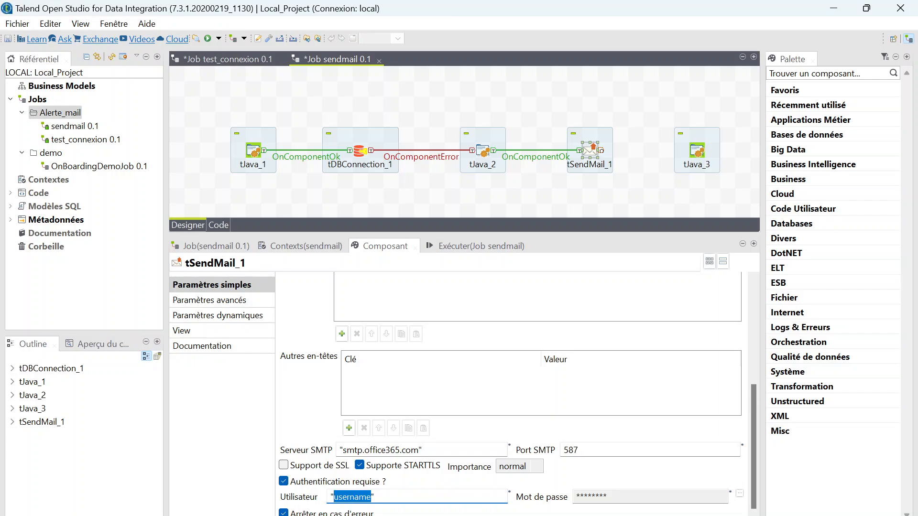
key("ctrl+v")
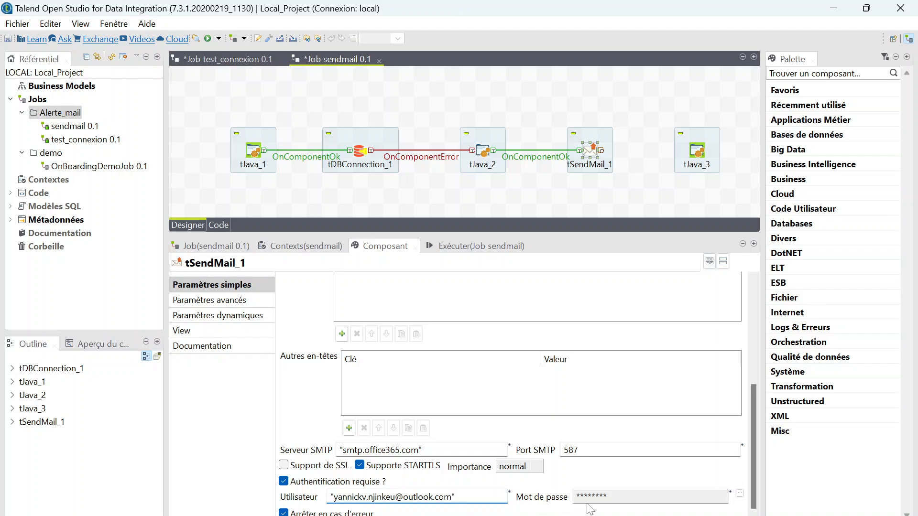
left_click(740, 494)
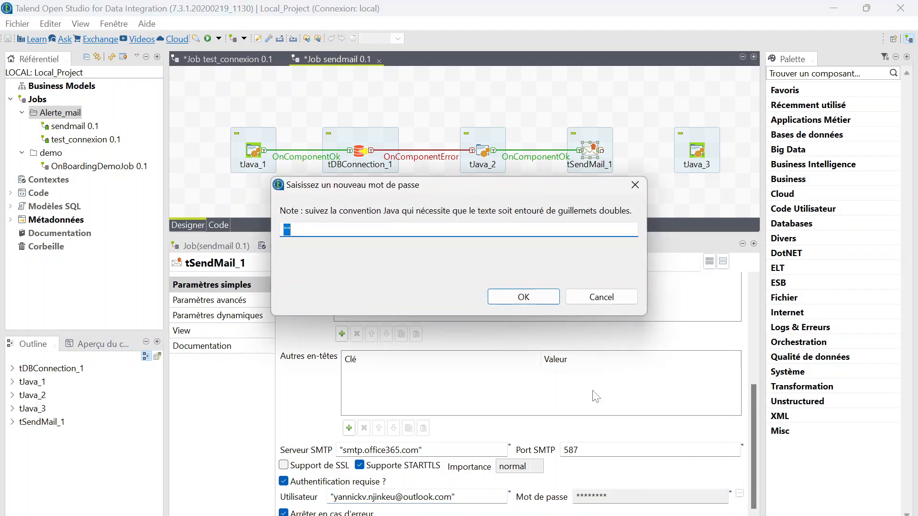
left_click(531, 297)
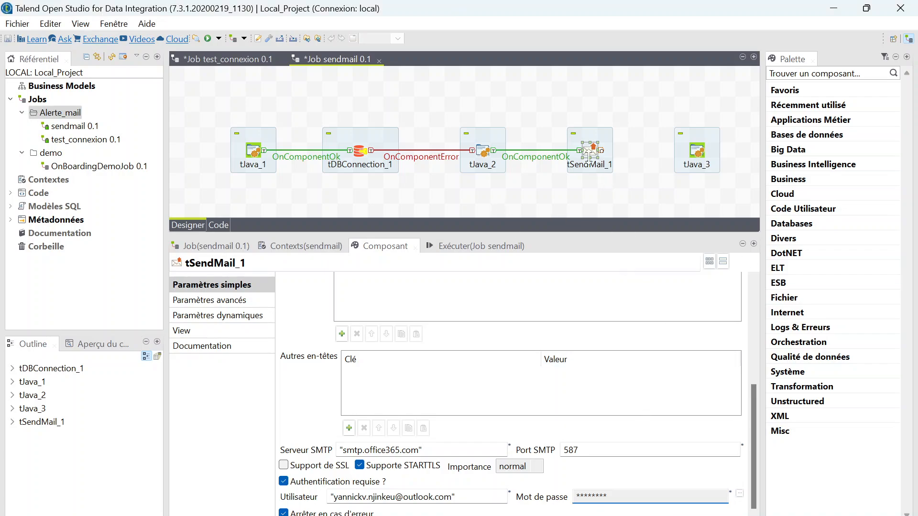
Connect tSendMail_1 to tJava_3 with an On Component Ok trigger.
right_click(596, 152)
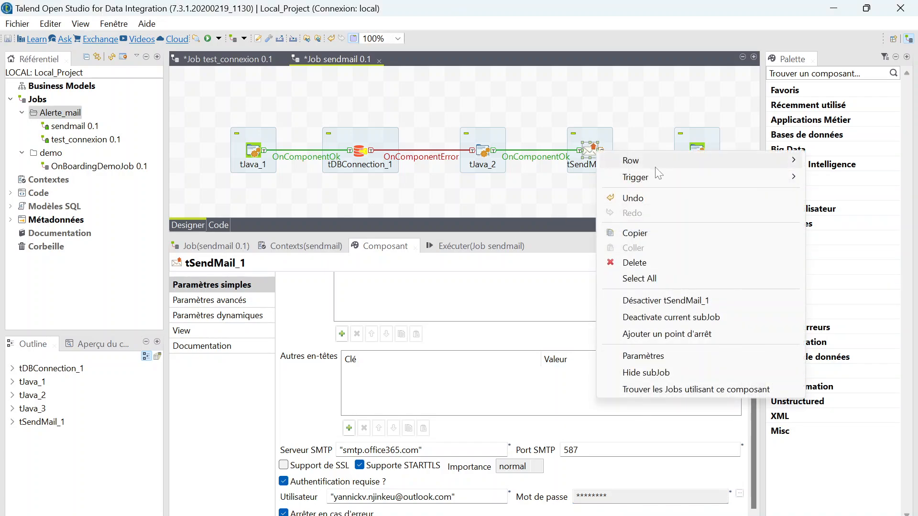
mouse_move(665, 178)
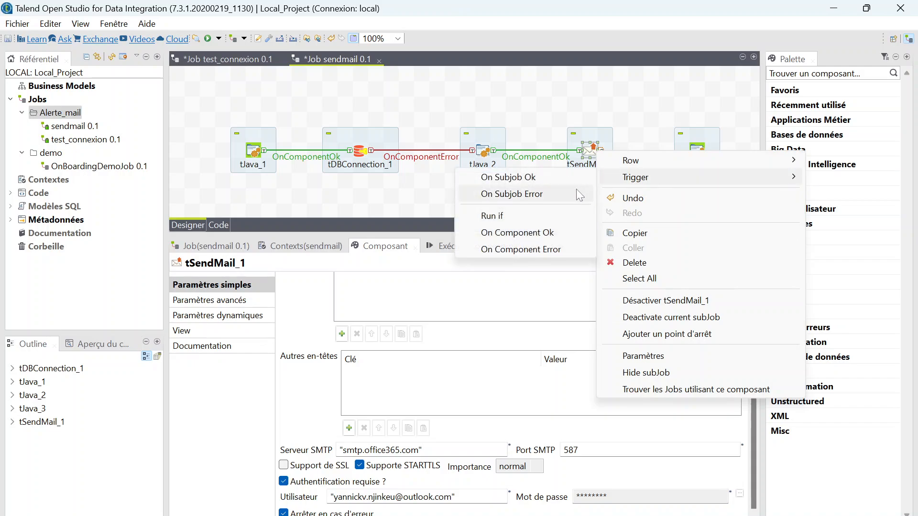
left_click(540, 235)
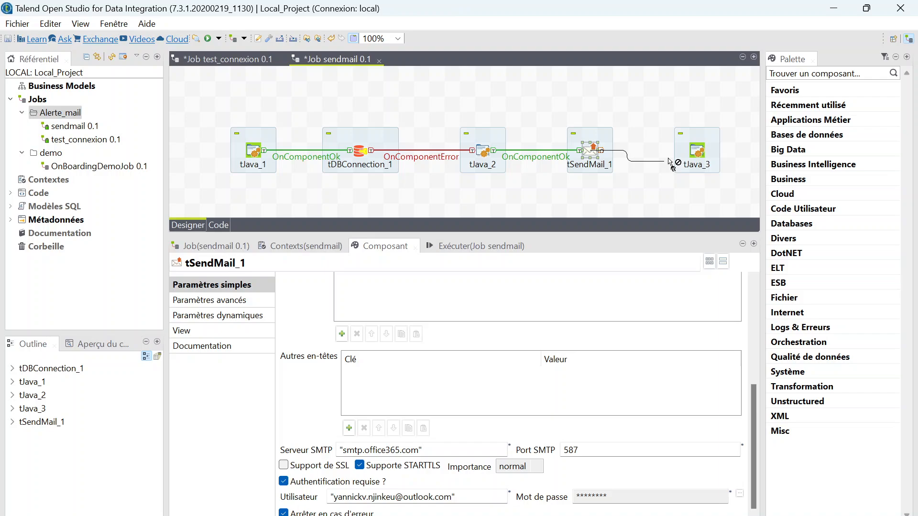
left_click(699, 154)
Replace tJava_3's code with System.out.println("Fin d'envoi du mail: ");.
left_click(701, 158)
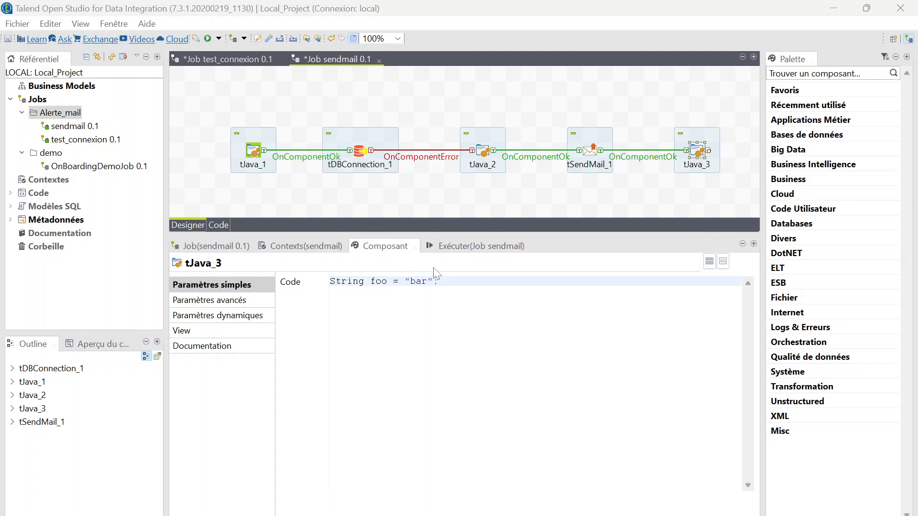
left_click_drag(439, 281, 329, 282)
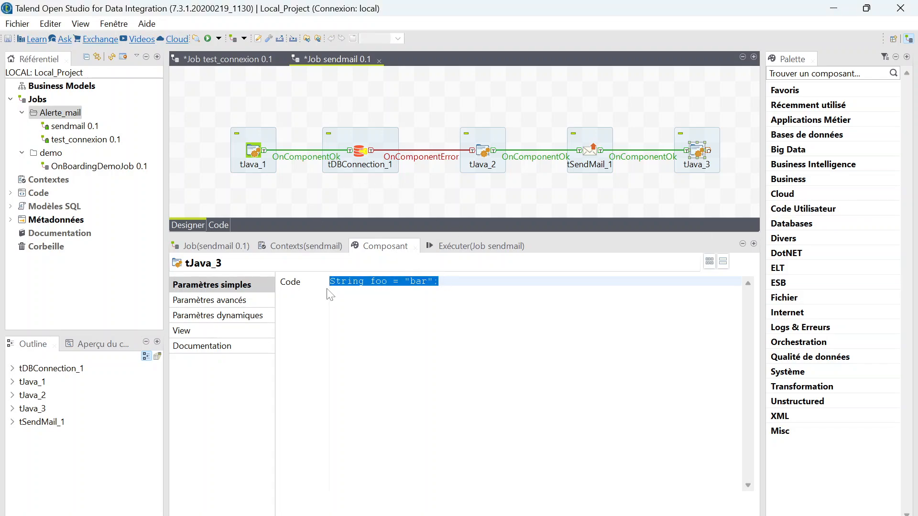
type("System.out.println(\"Fin d'envoi du mail: \");")
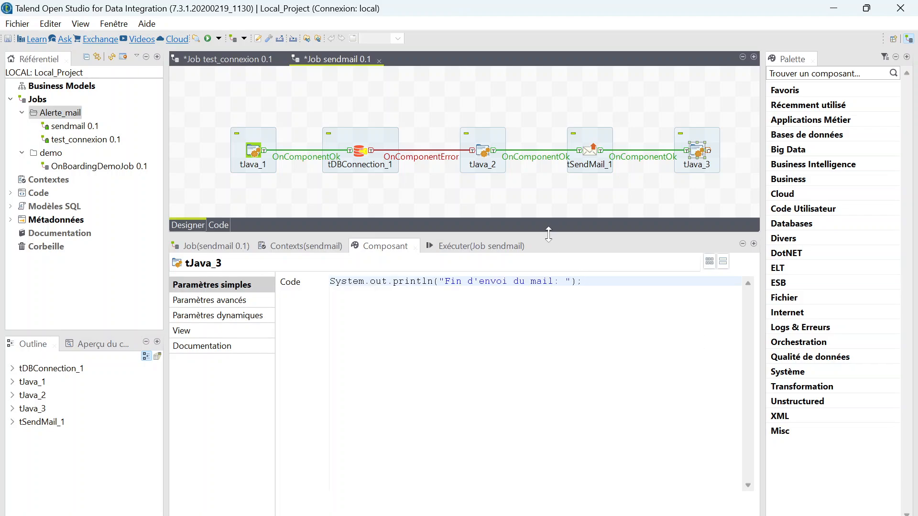
left_click_drag(549, 237, 549, 298)
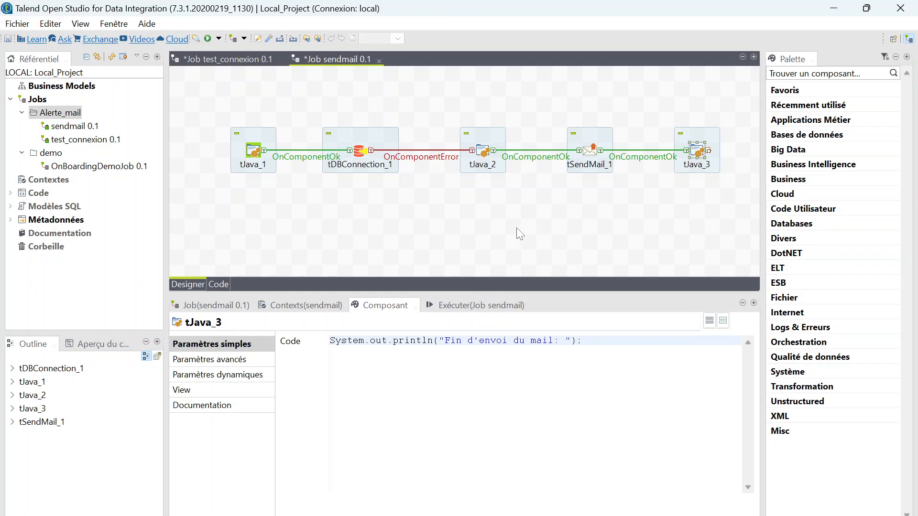
Run the sendmail job from the Exécuter tab and review the console output ending in exit code 0.
left_click(476, 305)
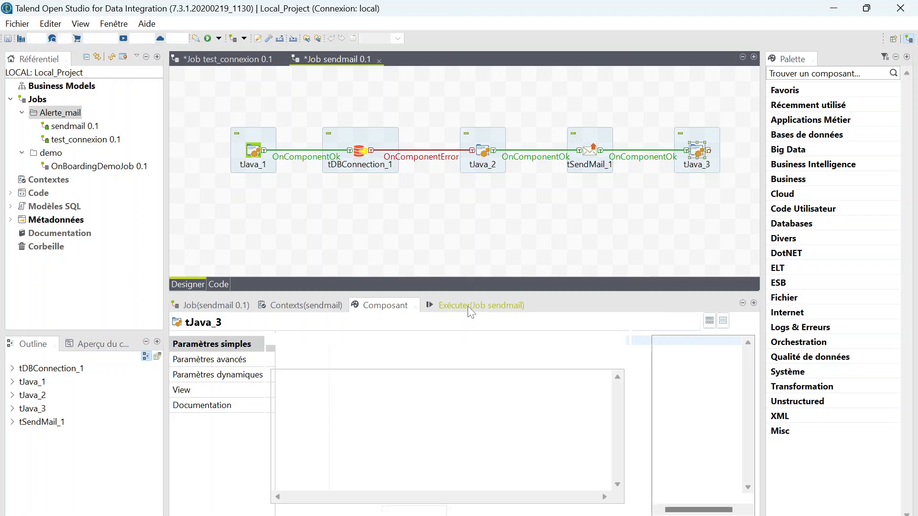
left_click(306, 355)
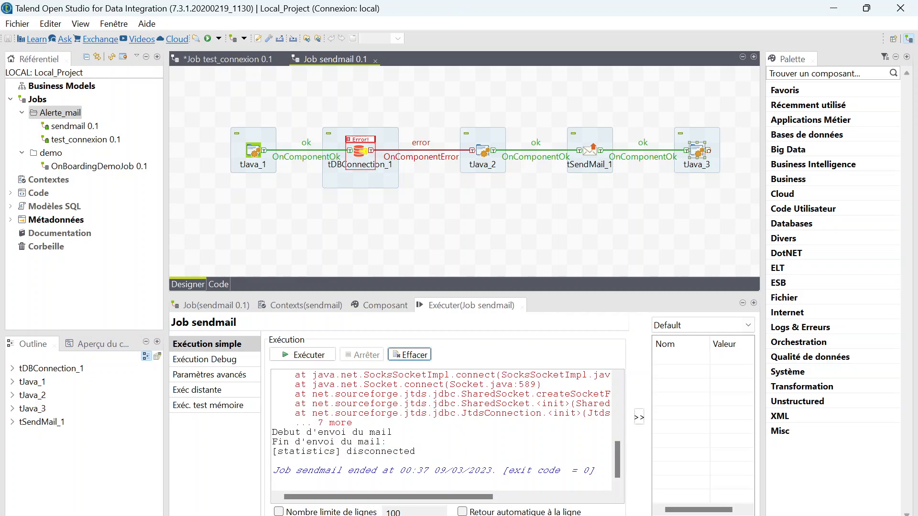
scroll(440, 430, "up", 10)
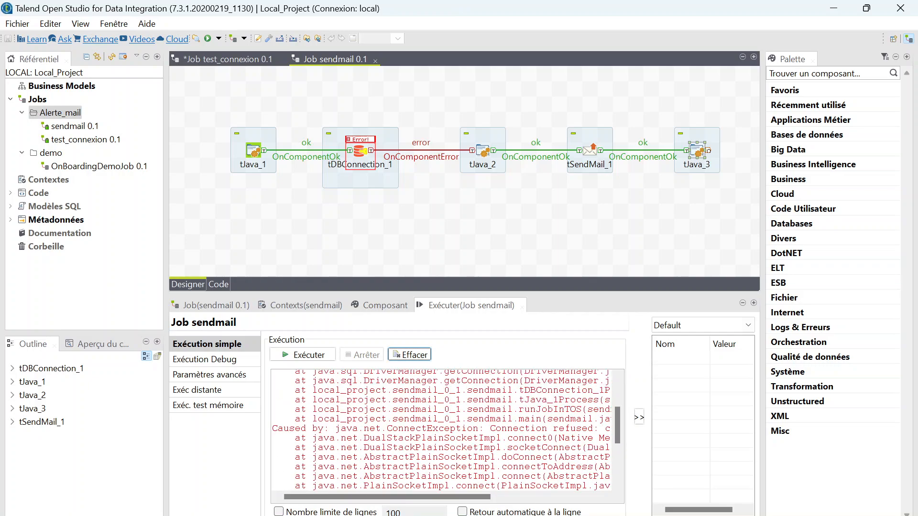
scroll(440, 430, "down", 4)
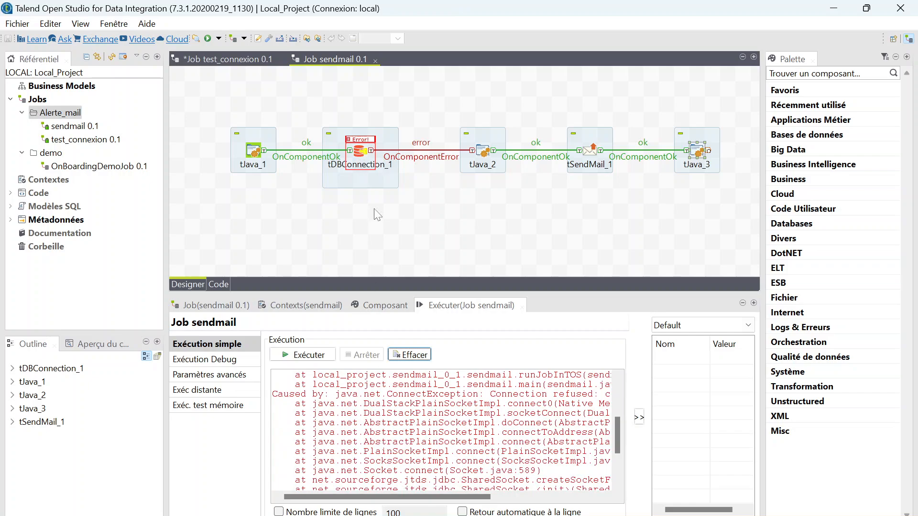
scroll(368, 406, "down", 3)
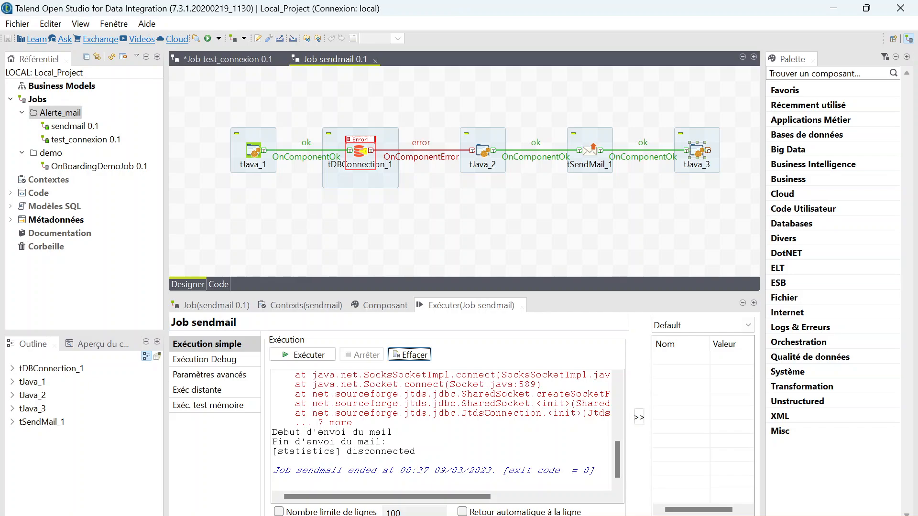
Open the '** ERREUR DE JOB TALEND **' email in Gmail, then move Chrome aside.
left_click_drag(917, 181, 261, 119)
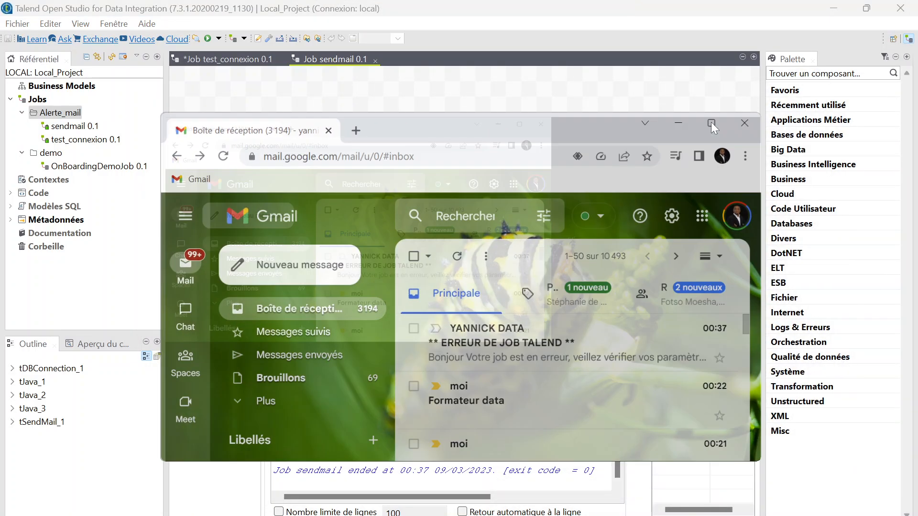
left_click(710, 124)
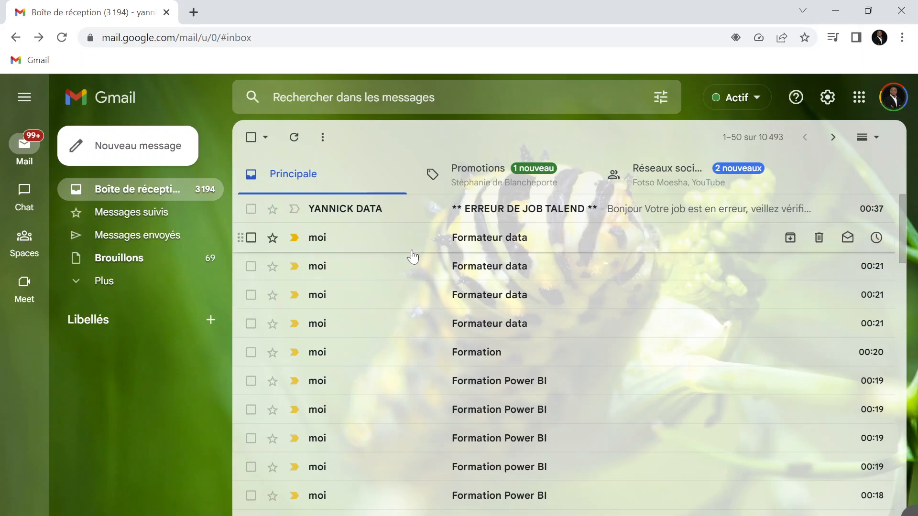
left_click(592, 210)
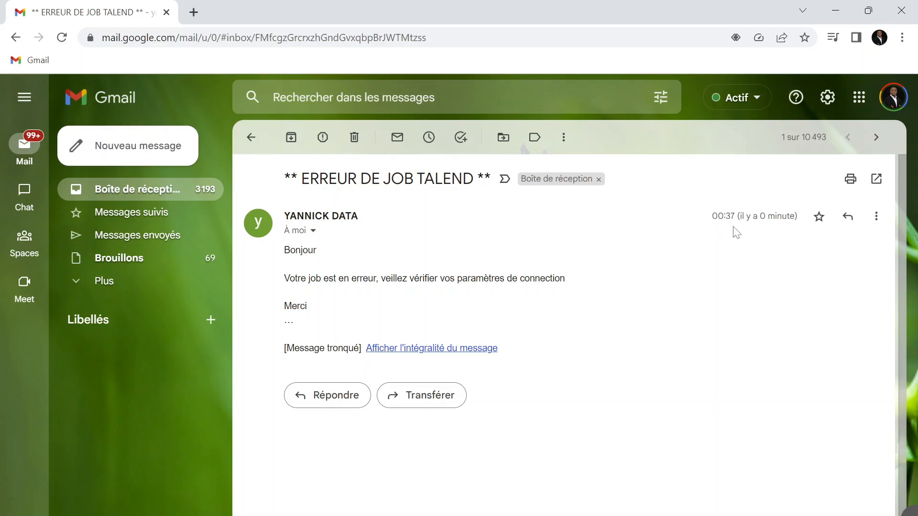
left_click_drag(635, 13, 917, 206)
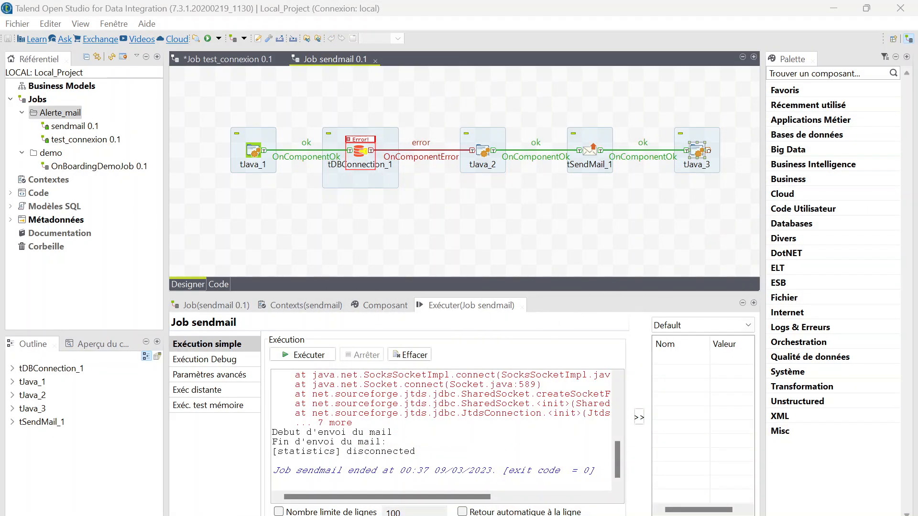